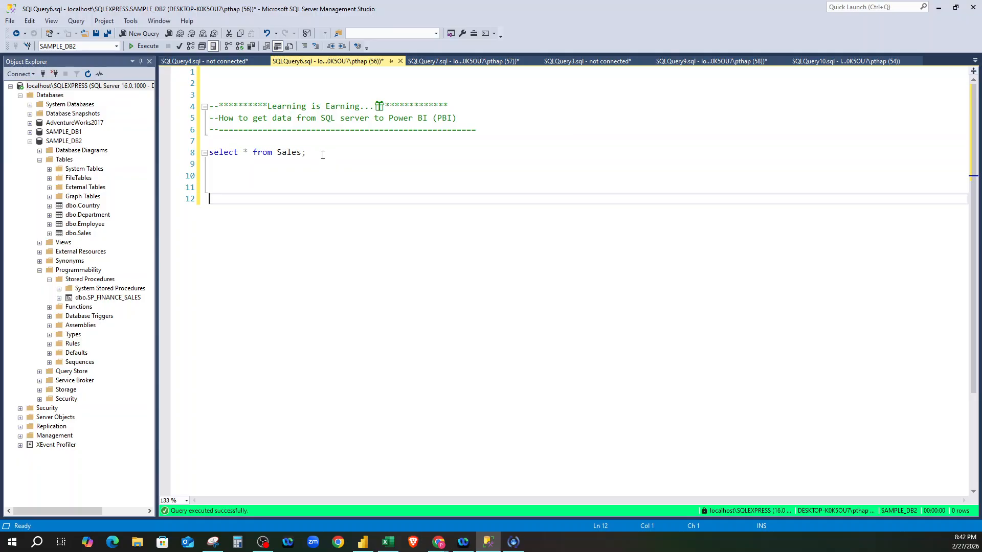
# Run the query "select * from Sales;" and enlarge the results area to show all returned rows.
pyautogui.moveTo(315, 153); pyautogui.dragTo(210, 152)
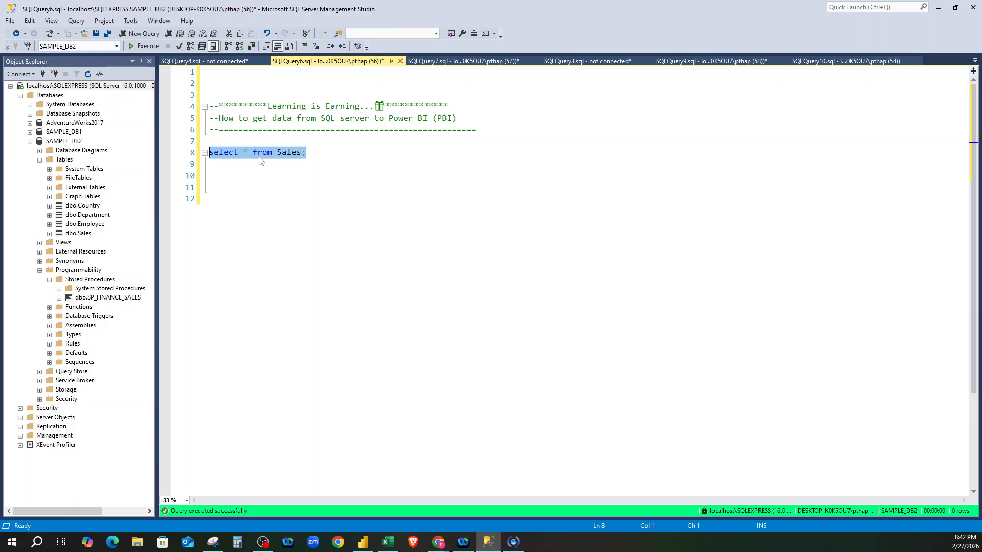
pyautogui.press('F5')
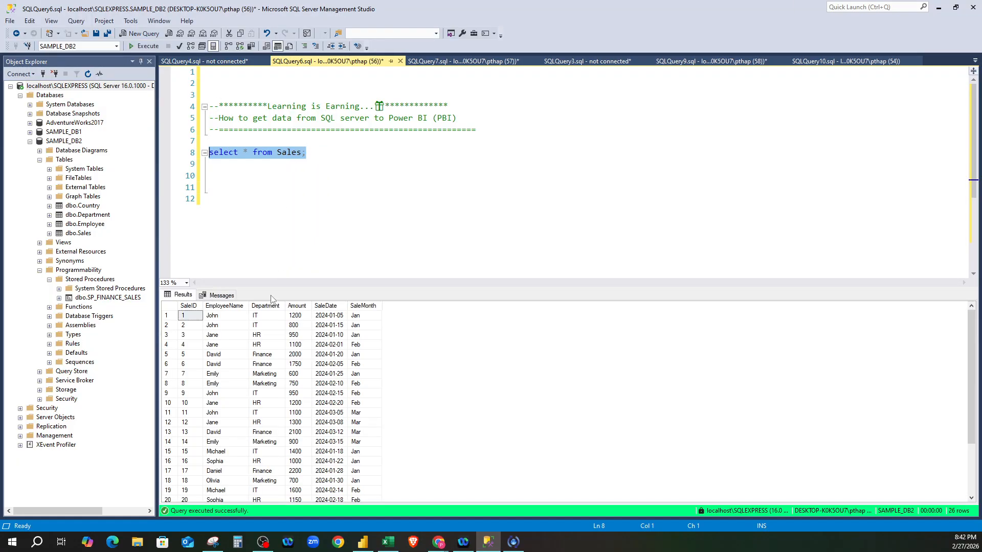
pyautogui.moveTo(270, 288); pyautogui.dragTo(276, 241)
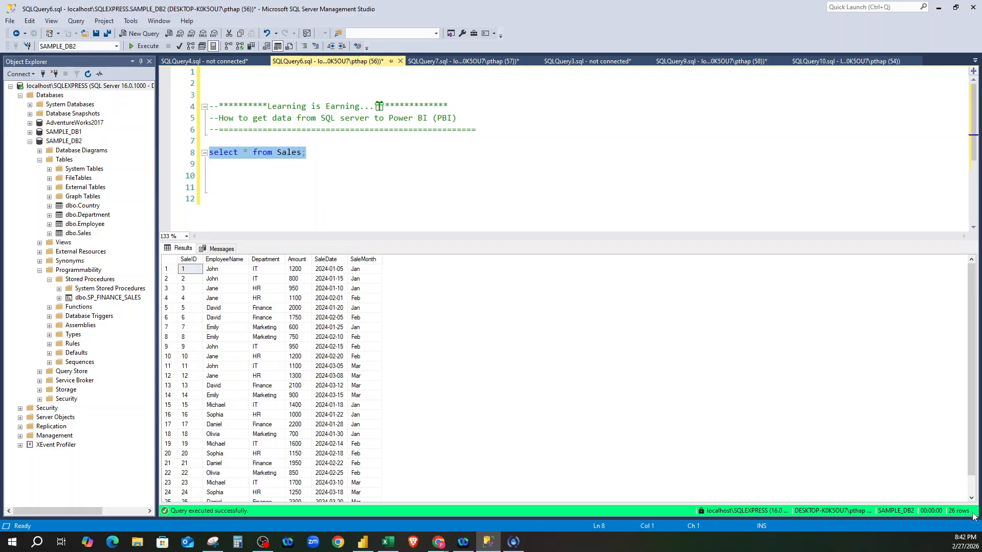
pyautogui.moveTo(371, 241); pyautogui.dragTo(366, 224)
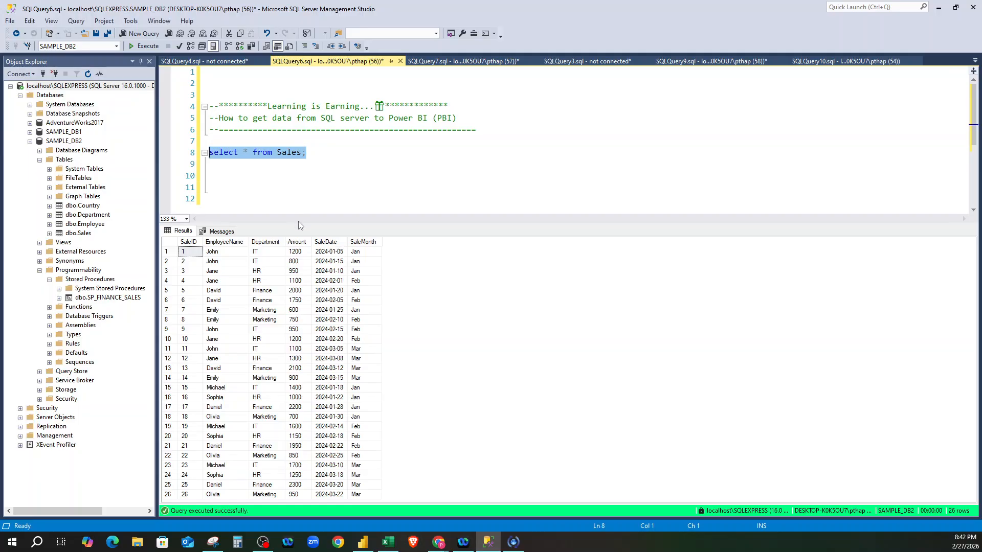
pyautogui.moveTo(300, 226); pyautogui.dragTo(298, 210)
pyautogui.click(281, 174)
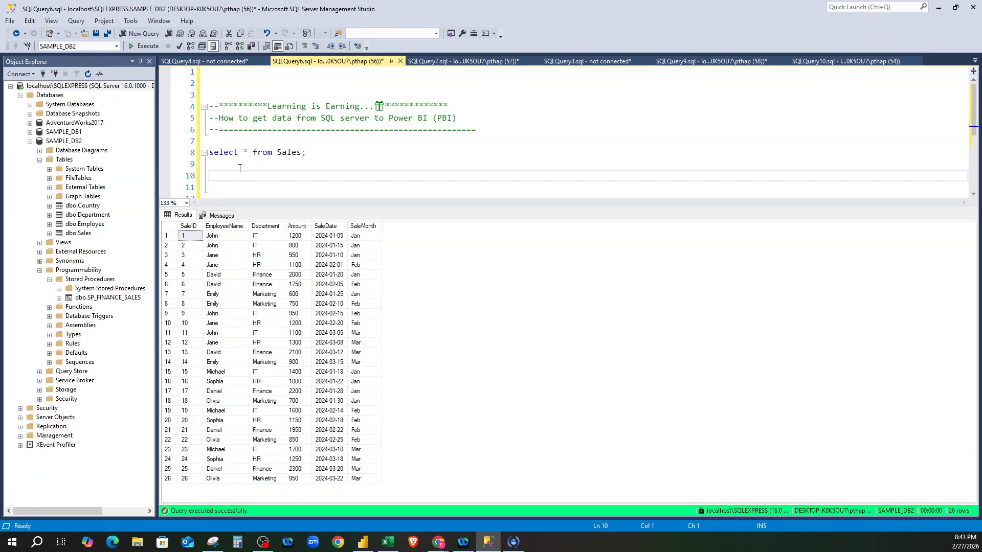
# Replace the Sales query on line 8 with "Exec [dbo].[SP_FINANCE_SALES];" and execute the stored procedure.
pyautogui.moveTo(302, 156); pyautogui.dragTo(207, 159)
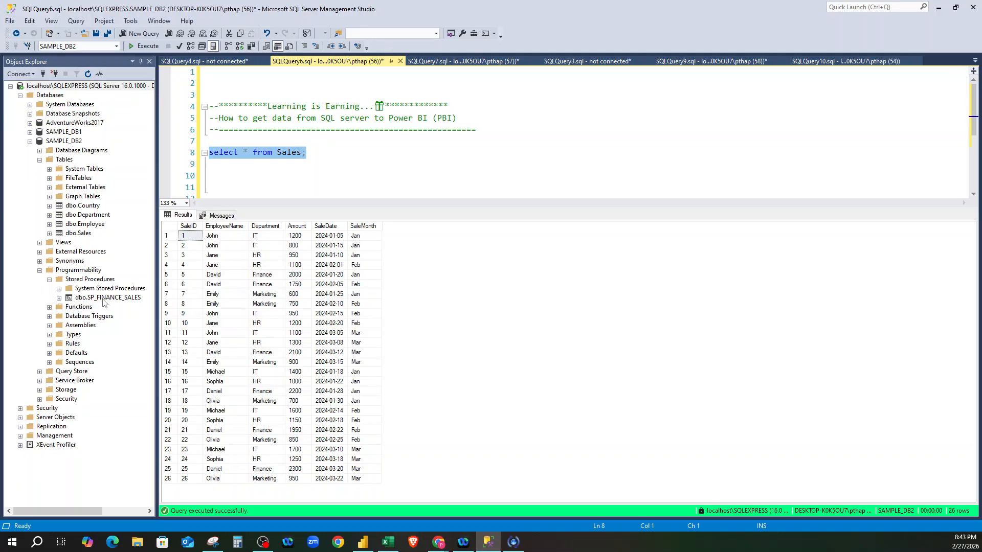
pyautogui.click(248, 168)
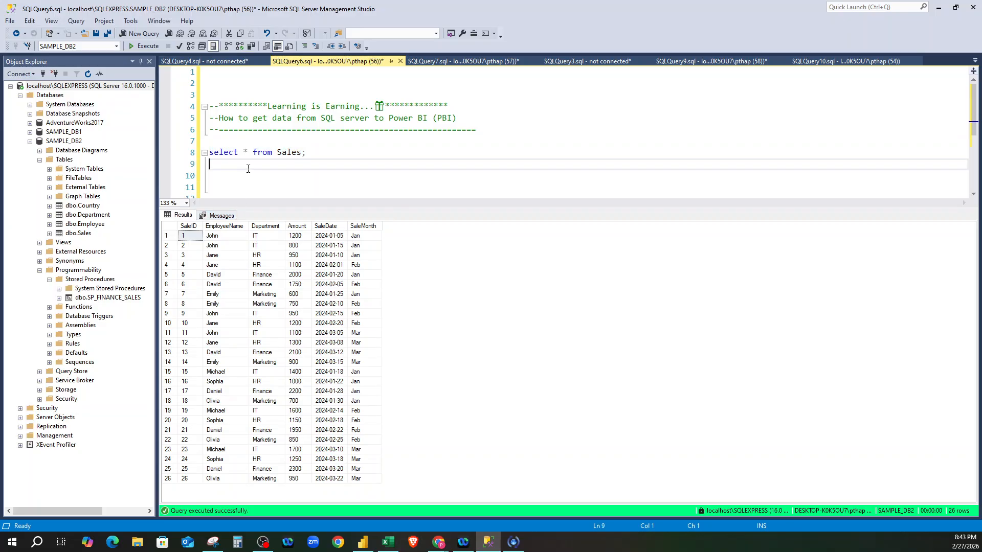
pyautogui.moveTo(308, 154); pyautogui.dragTo(207, 154)
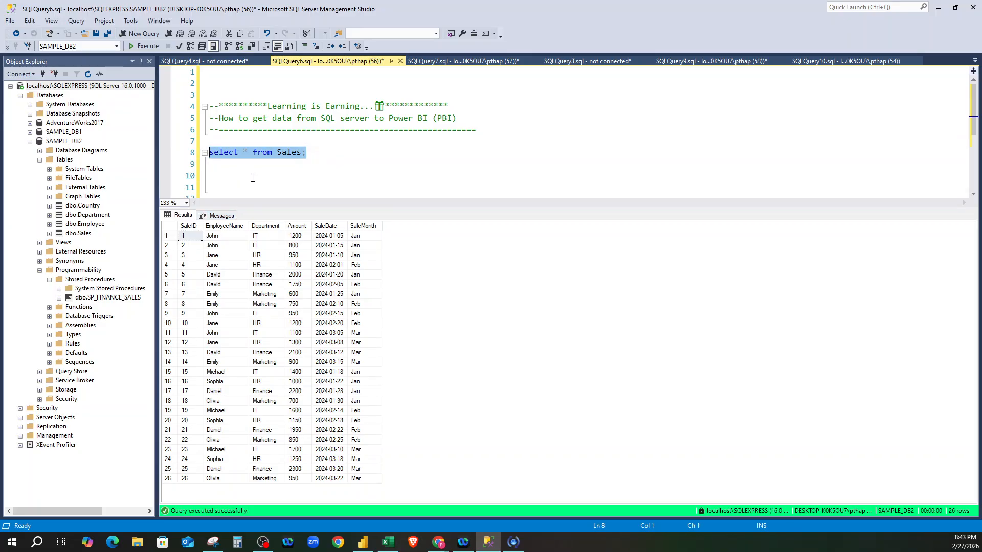
pyautogui.write('Exec')
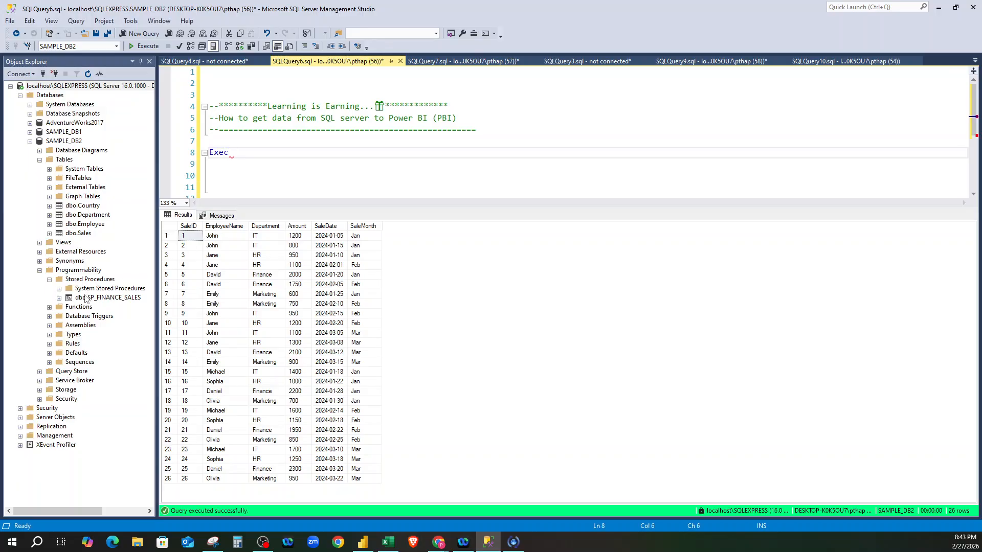
pyautogui.moveTo(82, 297); pyautogui.dragTo(254, 146)
pyautogui.click(381, 141)
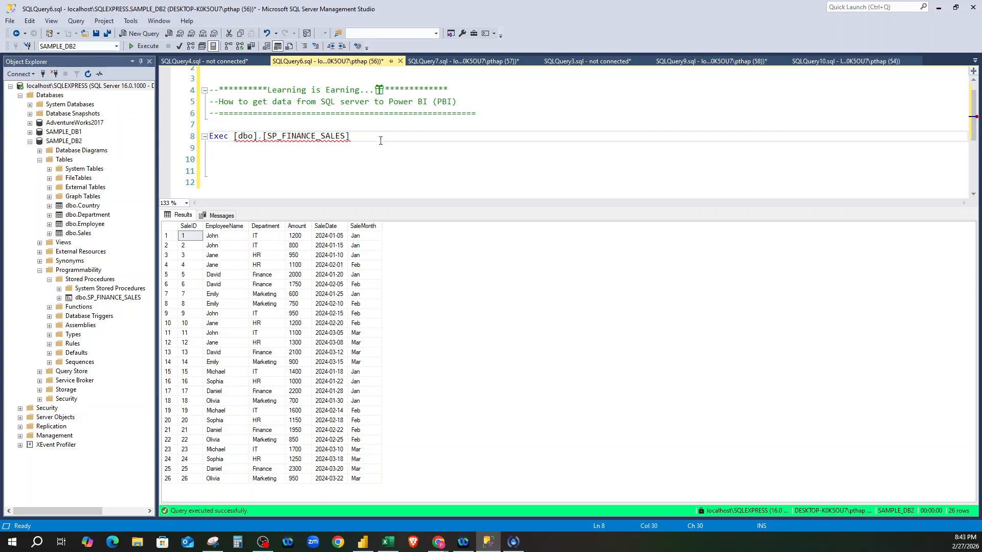
pyautogui.hotkey('shift', 'Home')
pyautogui.press('F5')
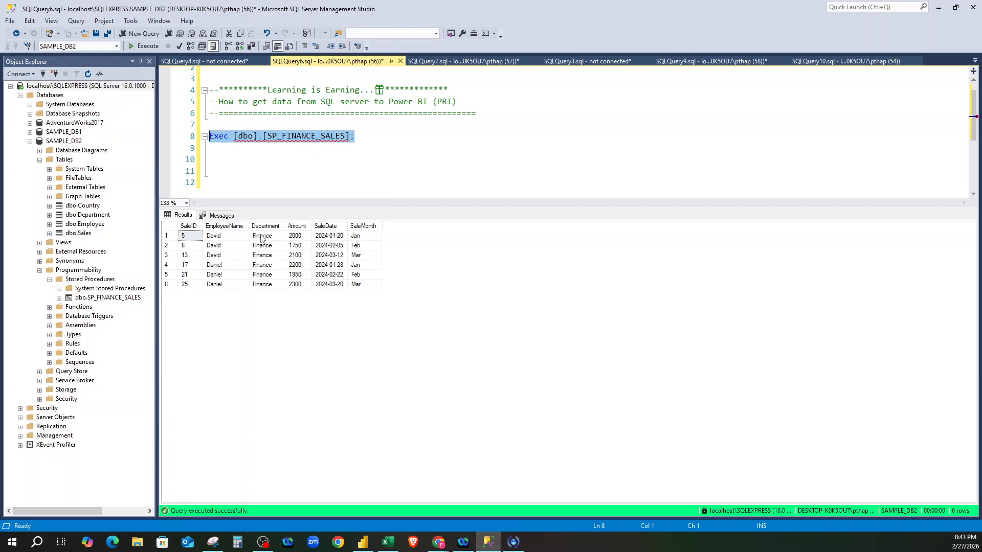
pyautogui.click(283, 151)
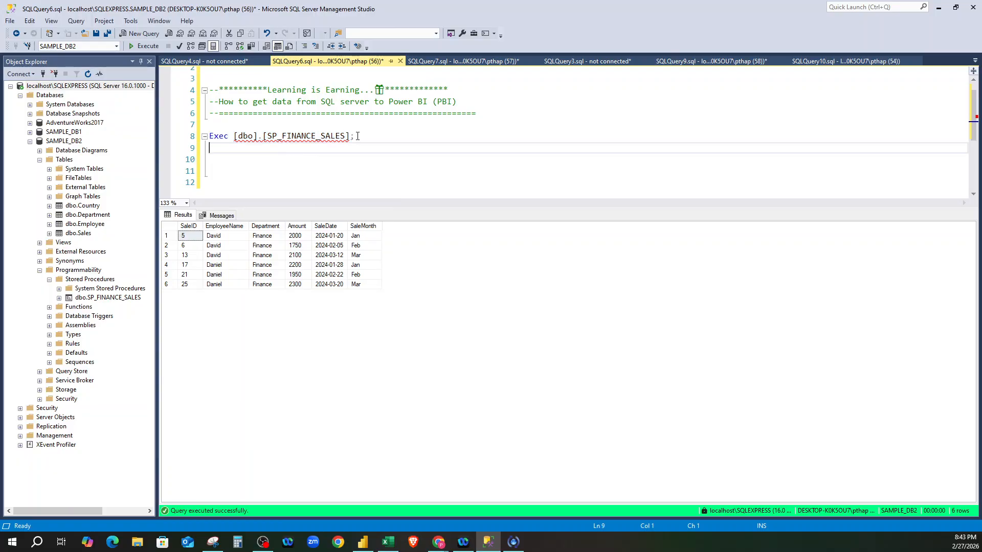
pyautogui.moveTo(357, 136); pyautogui.dragTo(209, 134)
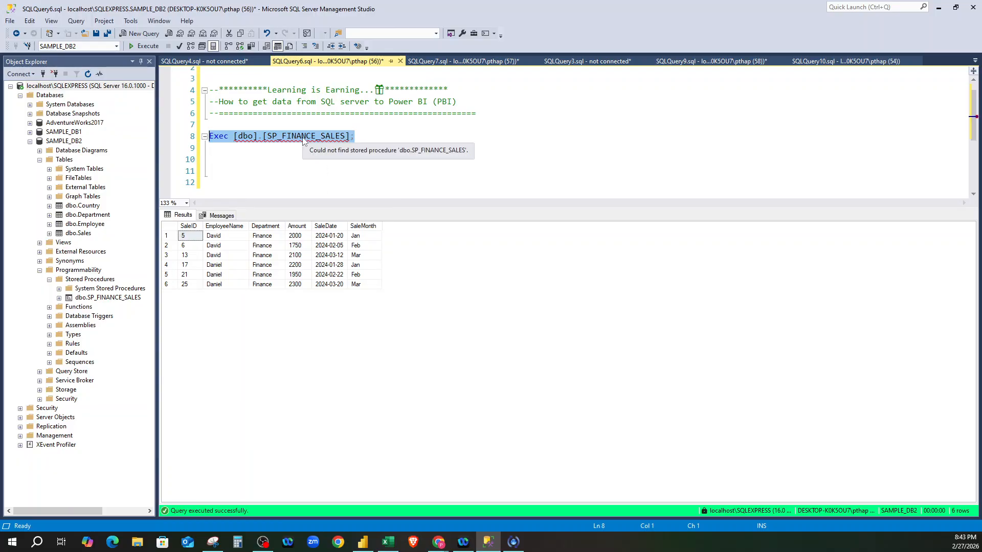
# Switch to Power BI Desktop and start a new SQL Server database connection.
pyautogui.click(363, 542)
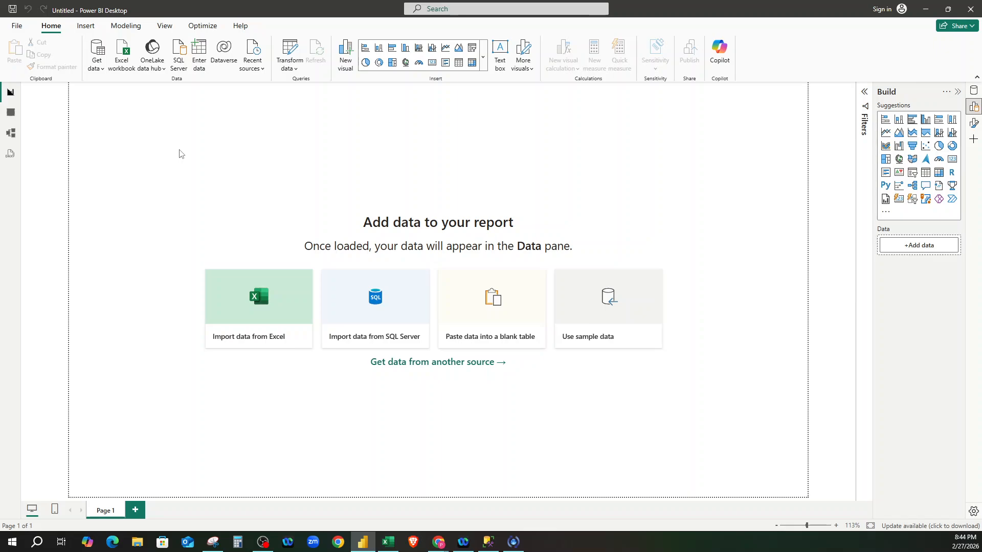
pyautogui.click(96, 71)
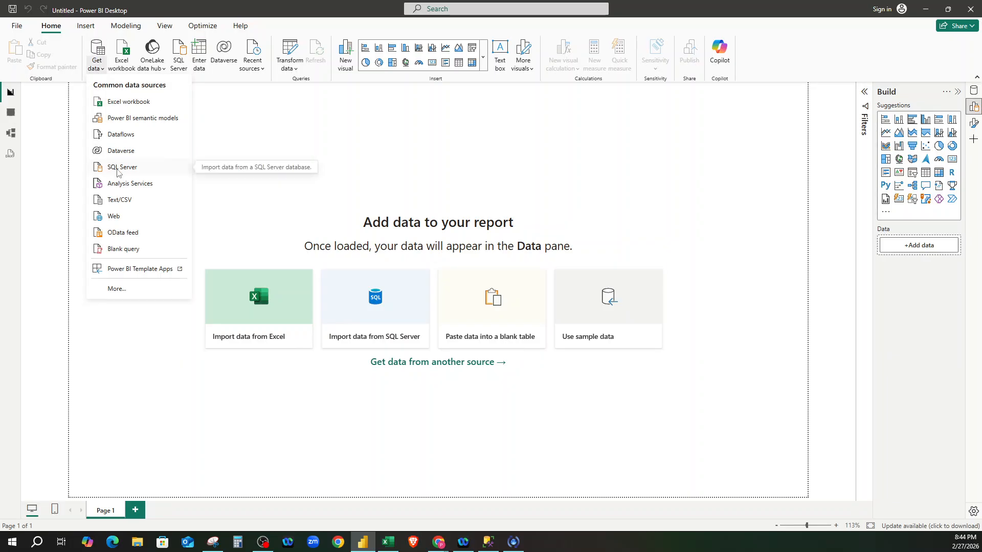
pyautogui.click(123, 167)
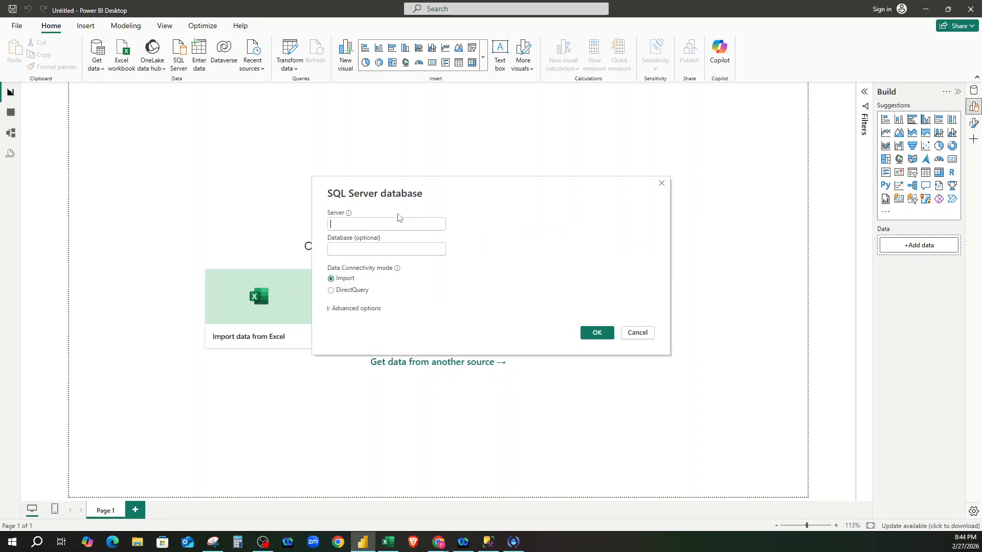
pyautogui.click(341, 225)
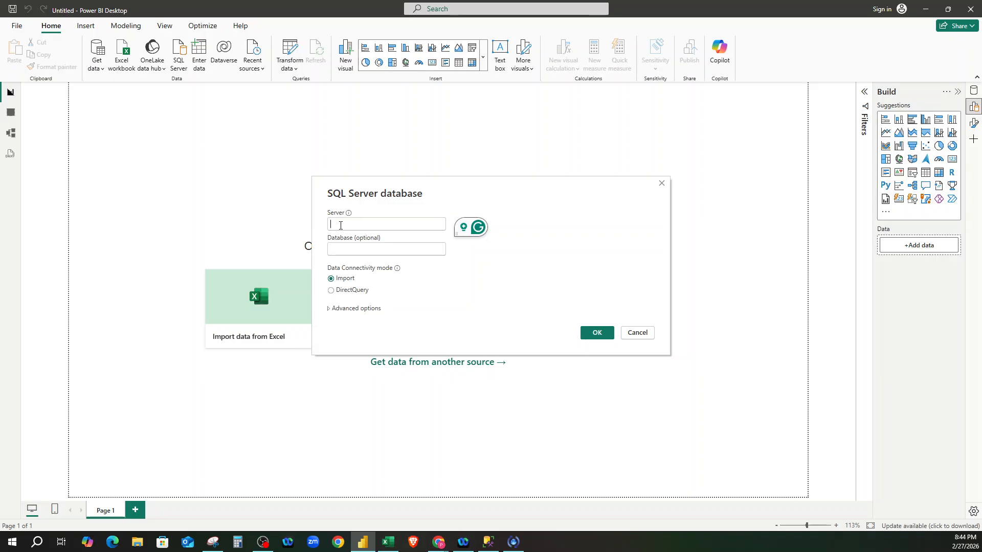
# Switch to SQL Server Management Studio and copy the server name from the server's properties.
pyautogui.click(488, 541)
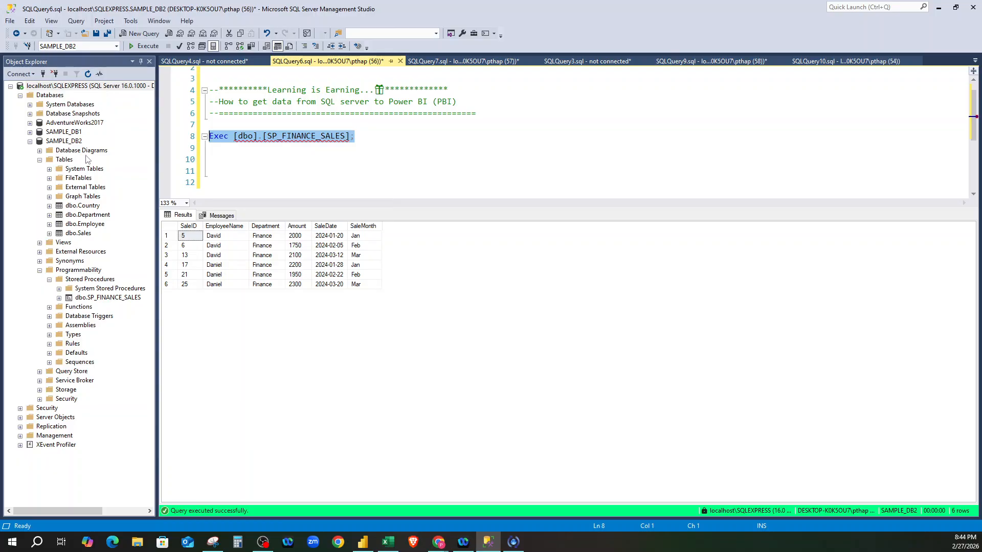
pyautogui.rightClick(53, 87)
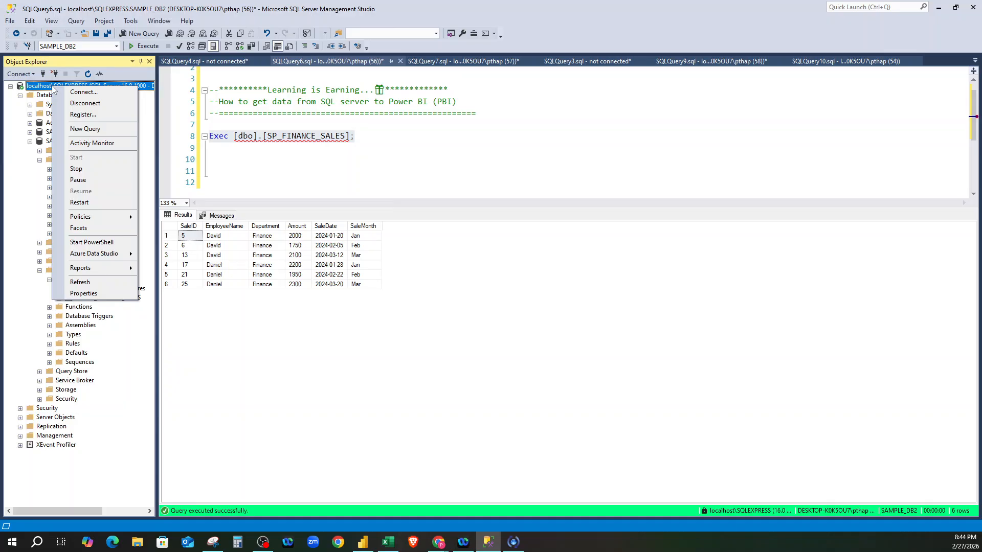
pyautogui.click(80, 294)
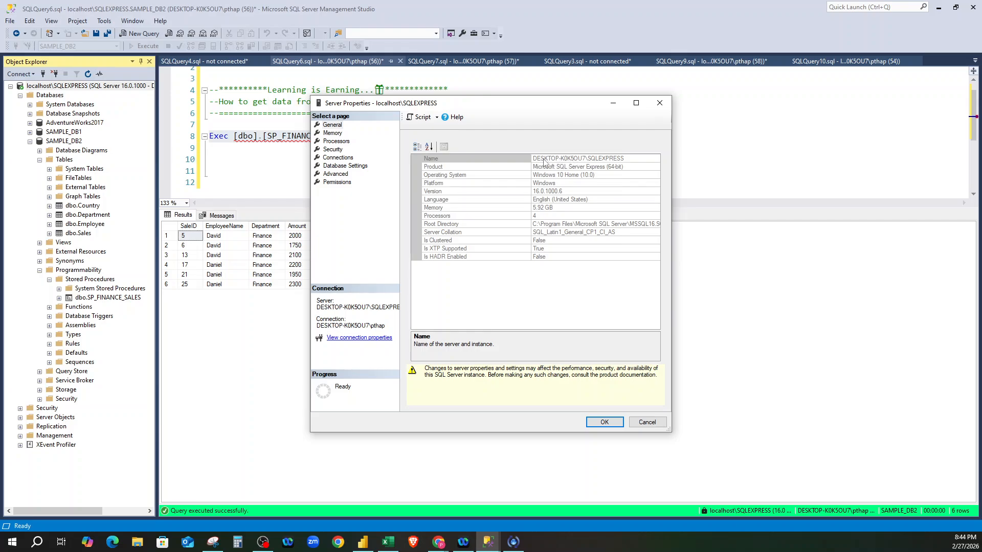
pyautogui.click(626, 159)
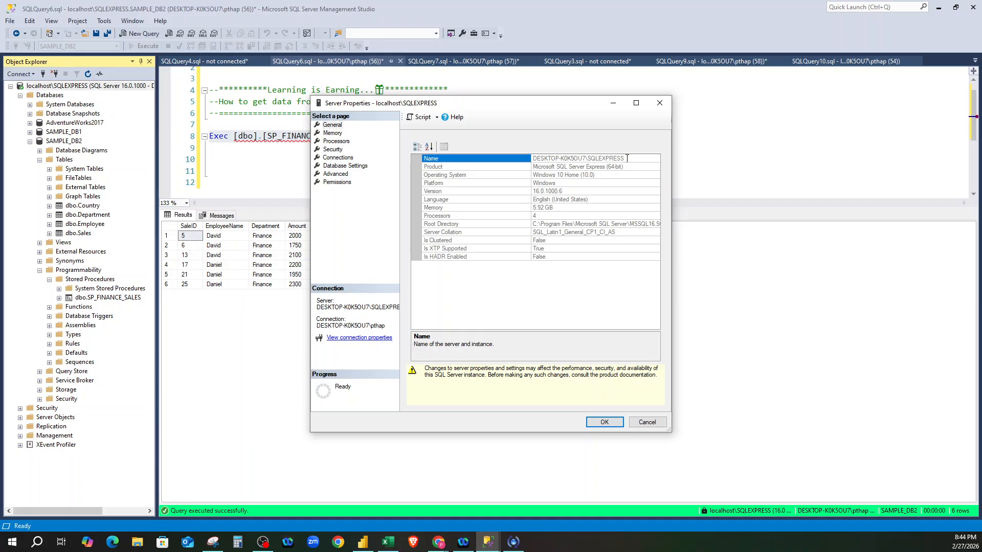
pyautogui.moveTo(626, 159); pyautogui.dragTo(541, 159)
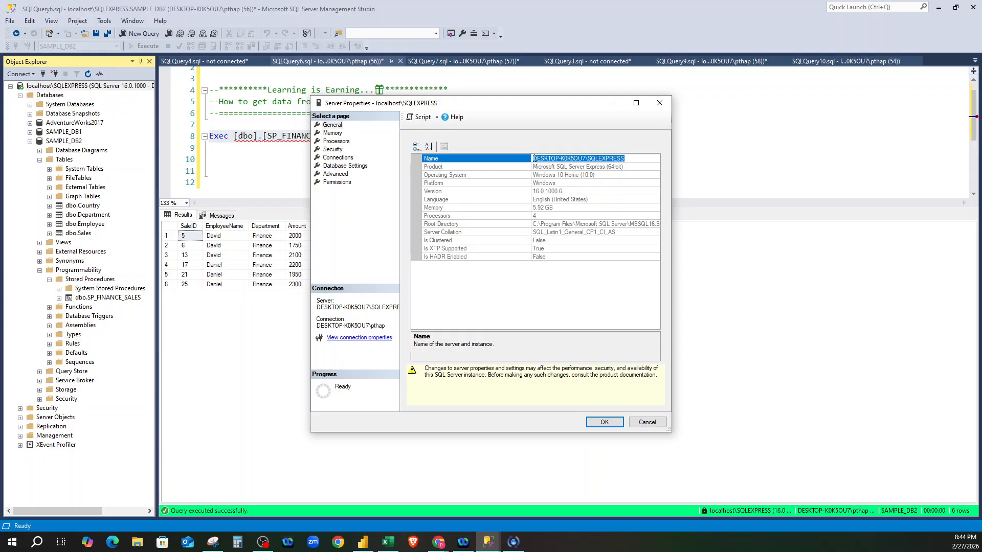
pyautogui.rightClick(534, 159)
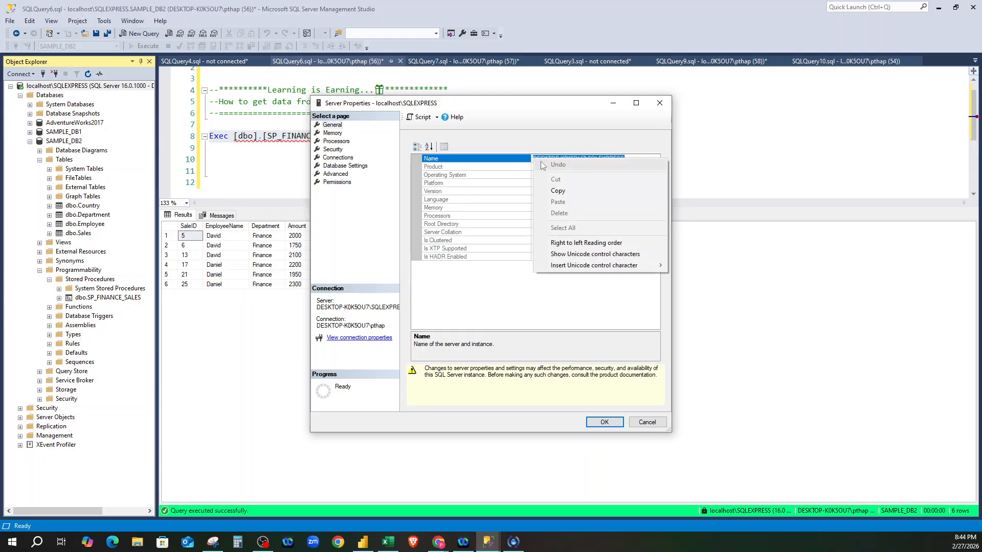
pyautogui.click(557, 190)
pyautogui.click(647, 422)
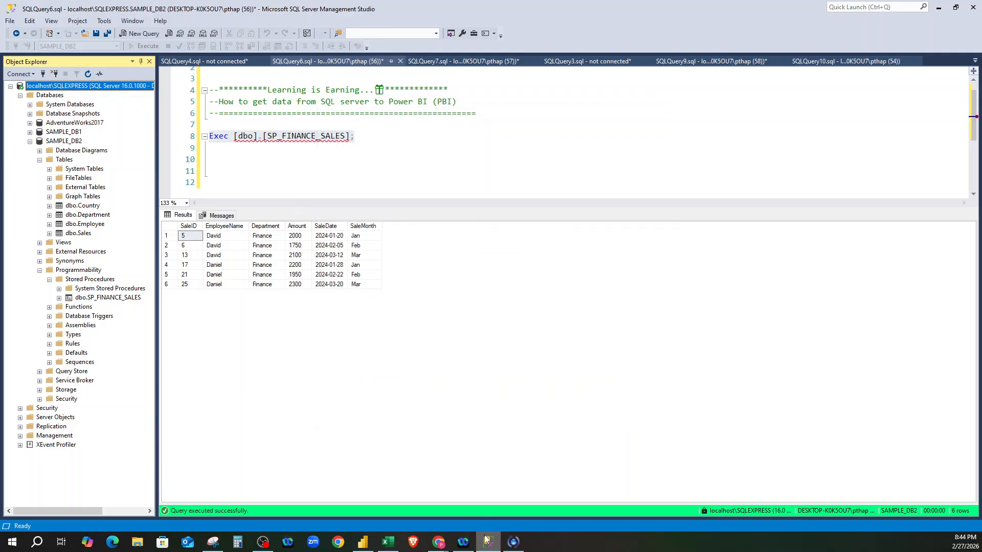
# In Power BI Desktop, set the connection's server to DESKTOP-K0K5OU7\SQLEXPRESS and expand the advanced options.
pyautogui.click(360, 543)
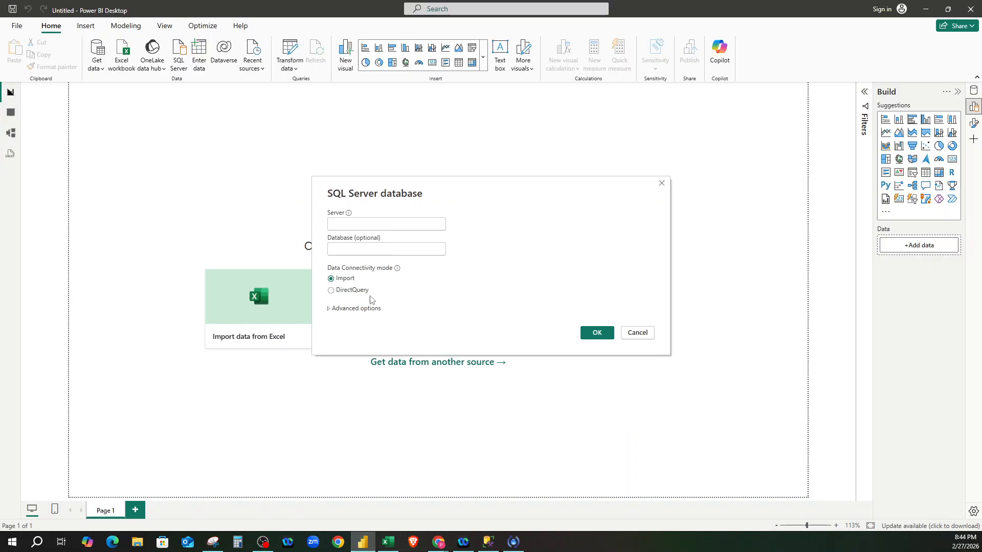
pyautogui.rightClick(343, 230)
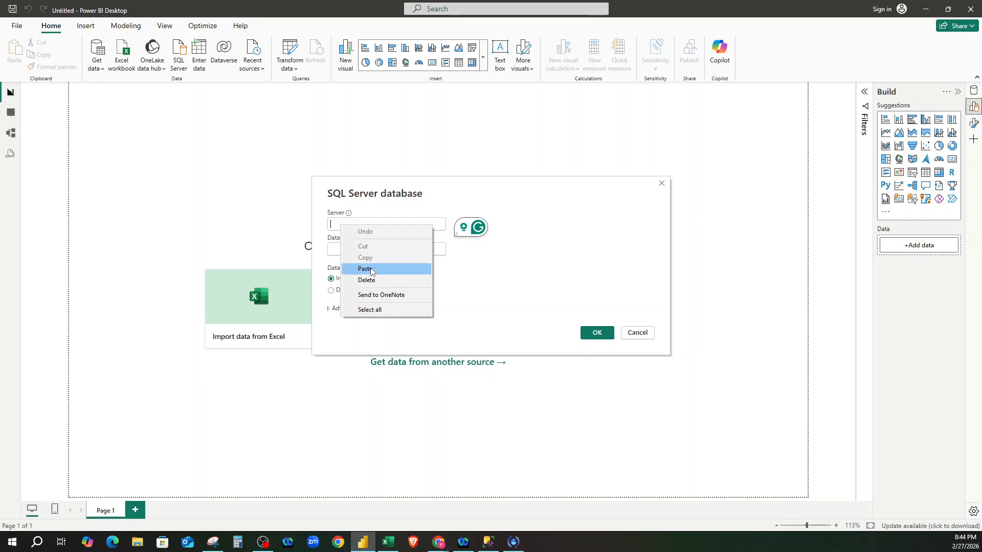
pyautogui.click(352, 267)
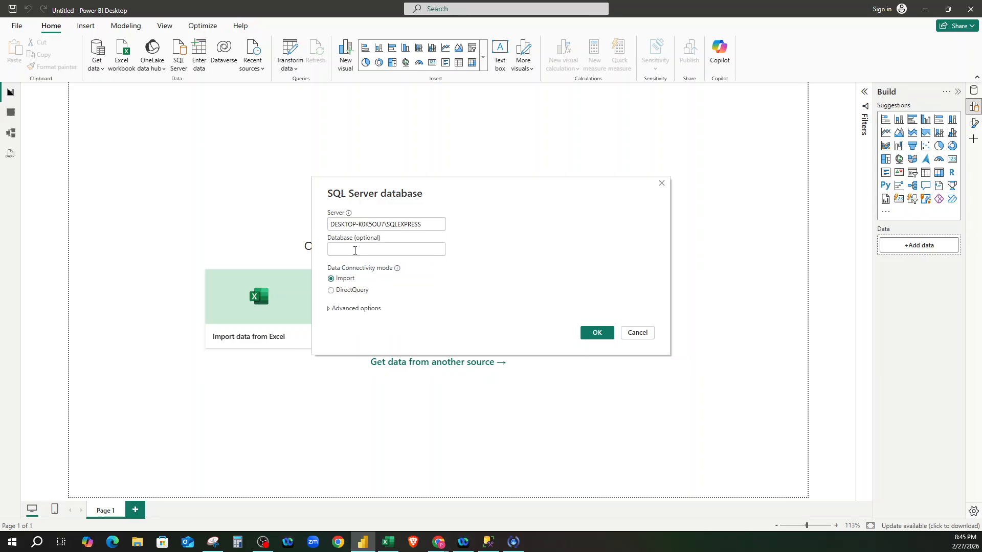
pyautogui.click(355, 250)
pyautogui.click(331, 310)
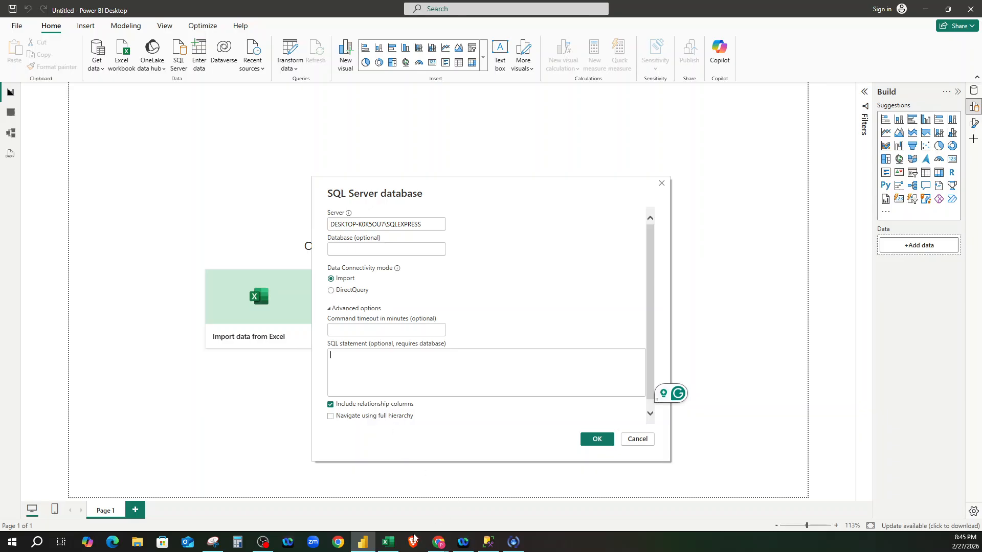
# Switch to SQL Server Management Studio and copy the statement that executes SP_FINANCE_SALES.
pyautogui.click(483, 538)
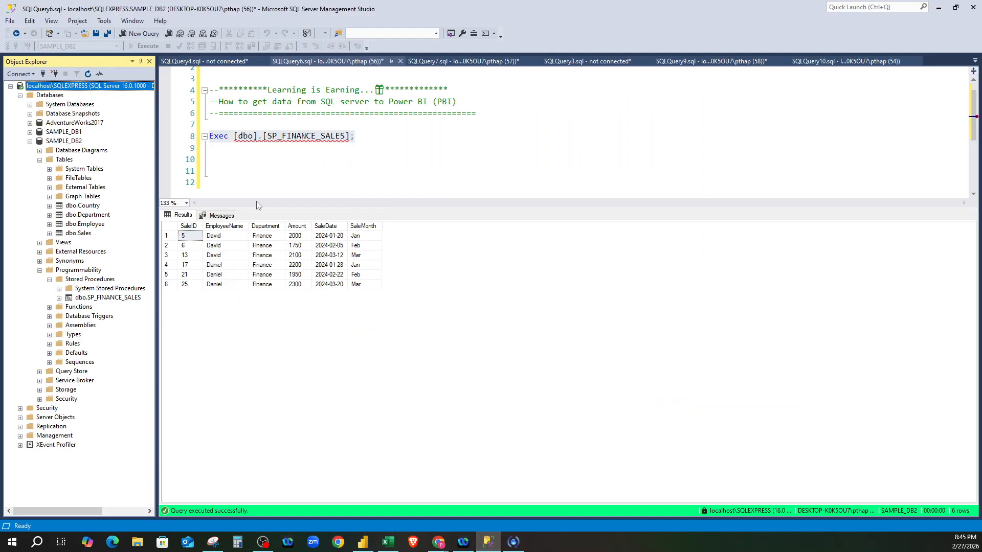
pyautogui.click(263, 158)
pyautogui.moveTo(364, 138); pyautogui.dragTo(208, 137)
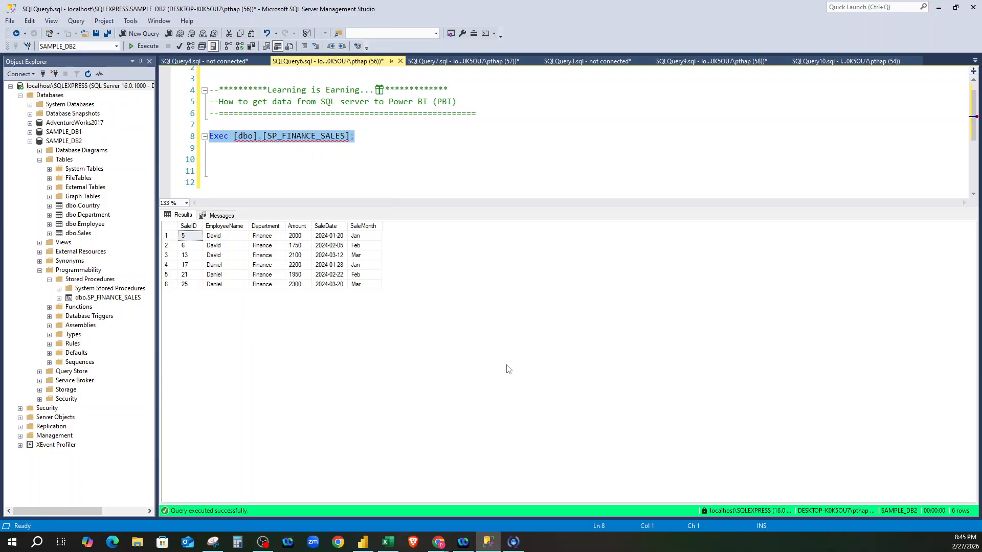
# Back in Power BI Desktop, enter "Exec [dbo].[SP_FINANCE_SALES]" as the SQL statement, without the trailing semicolon.
pyautogui.click(363, 542)
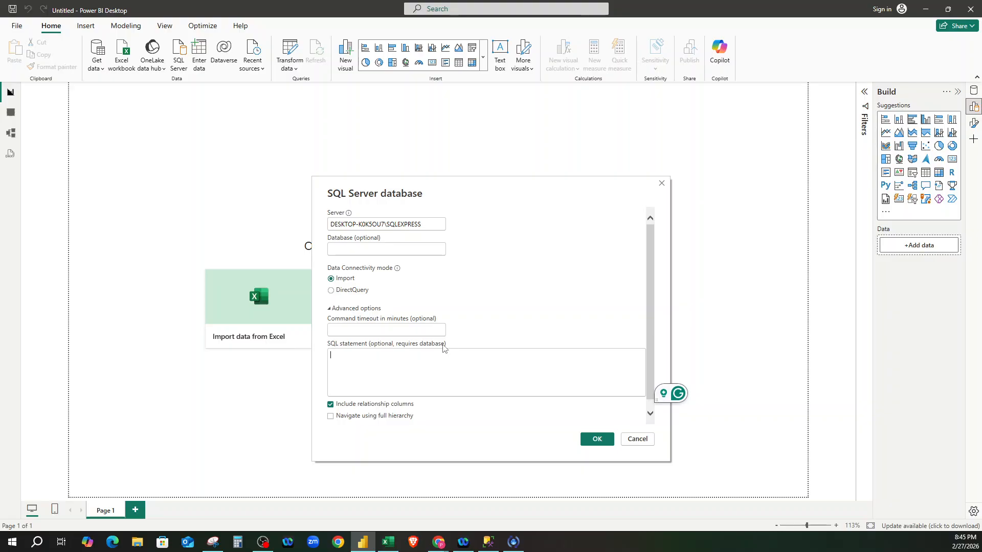
pyautogui.click(345, 357)
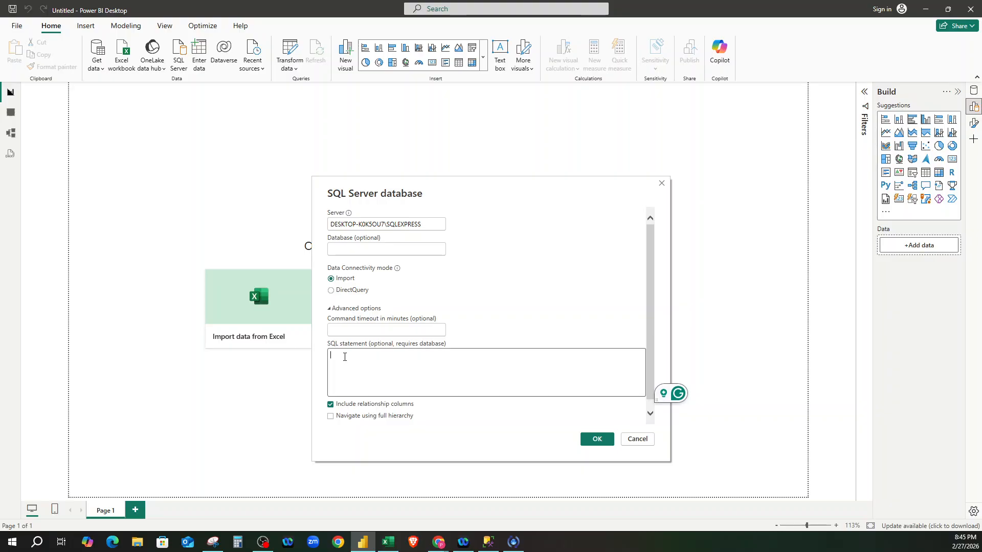
pyautogui.hotkey('ctrl', 'v')
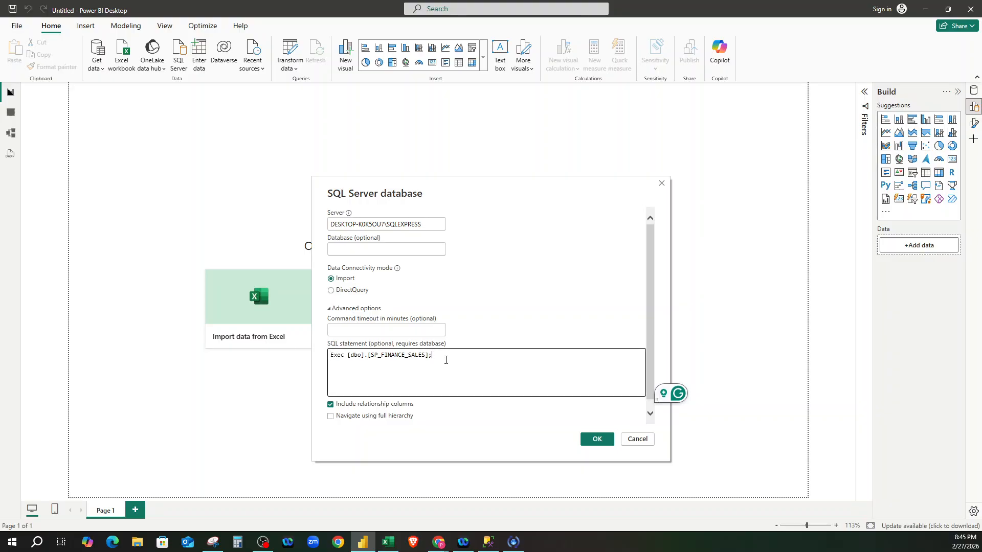
pyautogui.press('BackSpace')
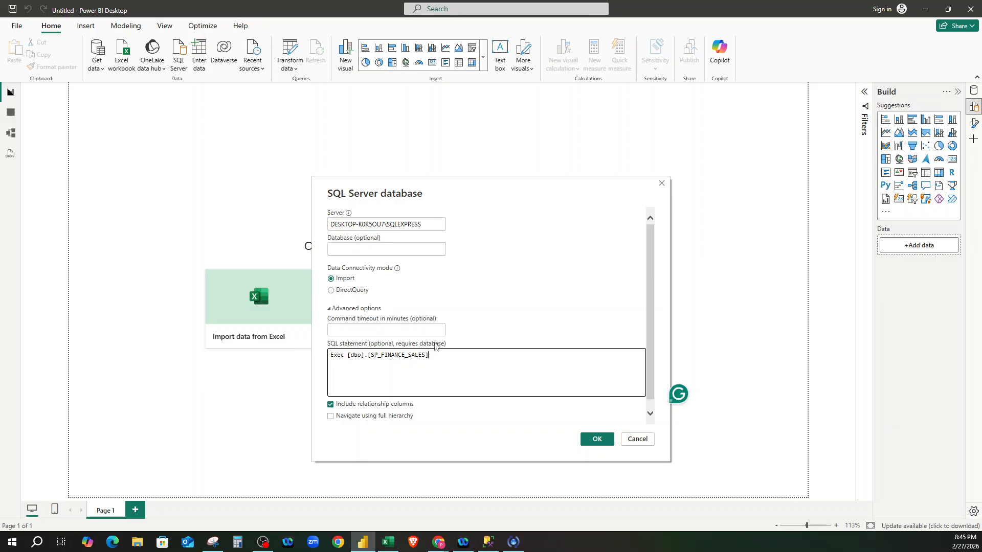
# Check the database name in SQL Server Management Studio, and set the Power BI connection's database to SAMPLE_DB2.
pyautogui.click(352, 249)
pyautogui.click(488, 542)
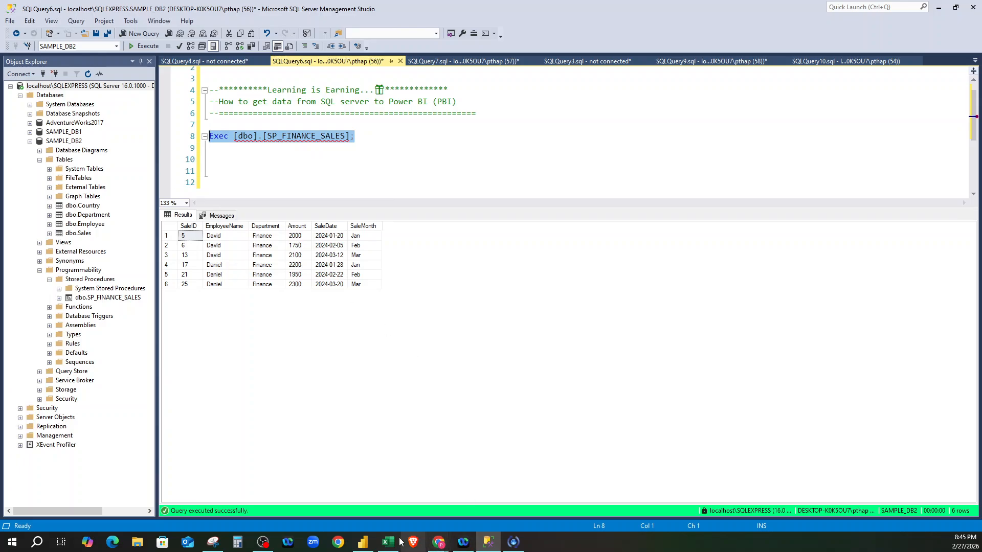
pyautogui.click(362, 542)
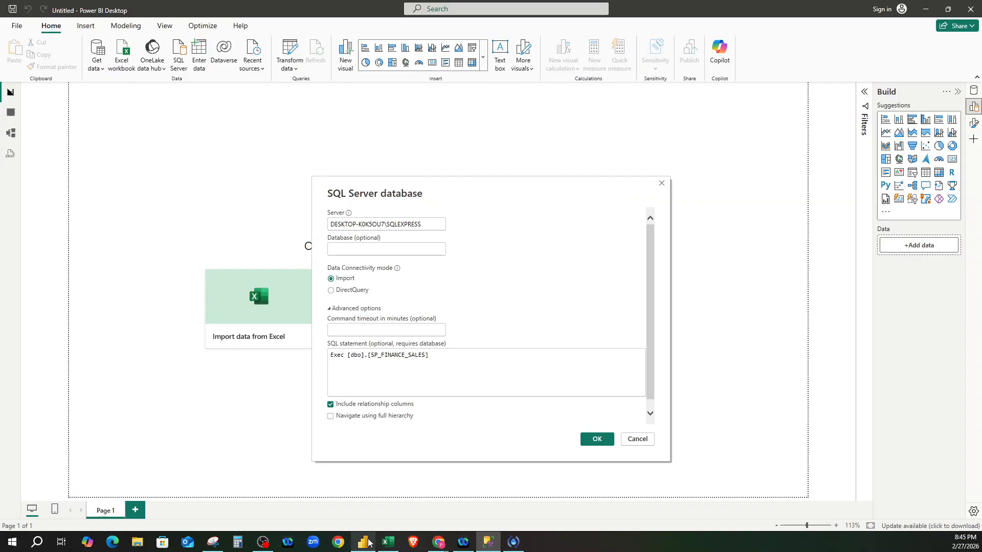
pyautogui.click(357, 247)
pyautogui.write('SAM')
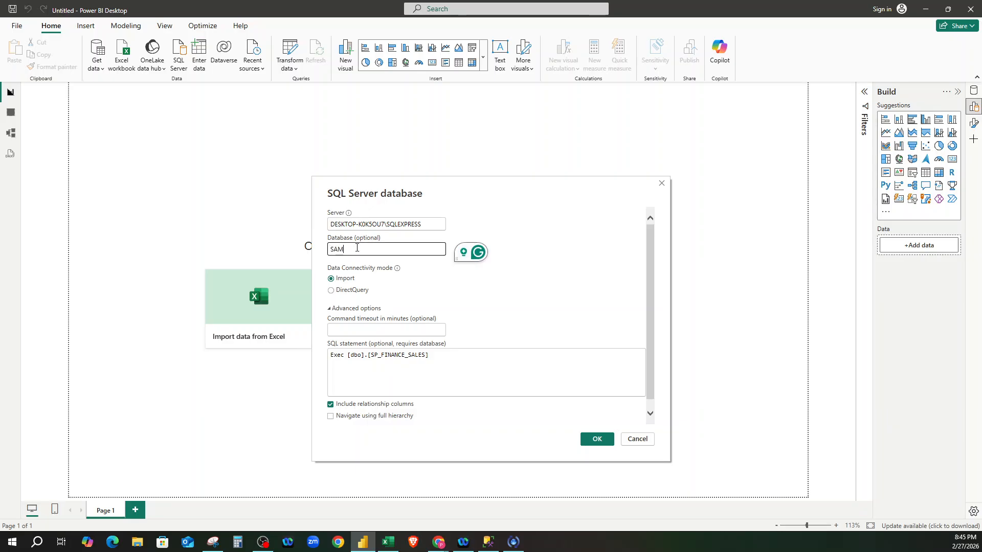
pyautogui.write('PLE_DB2')
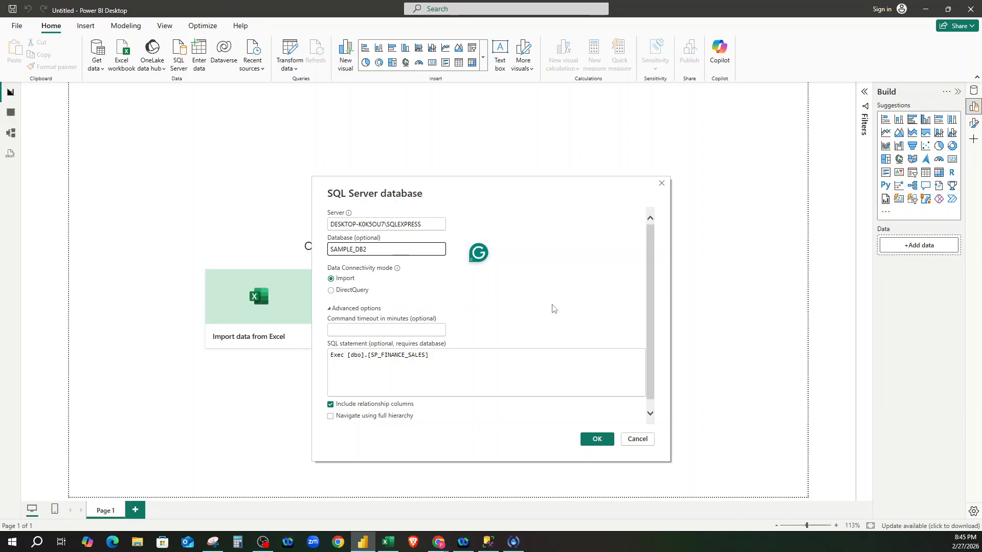
pyautogui.click(348, 200)
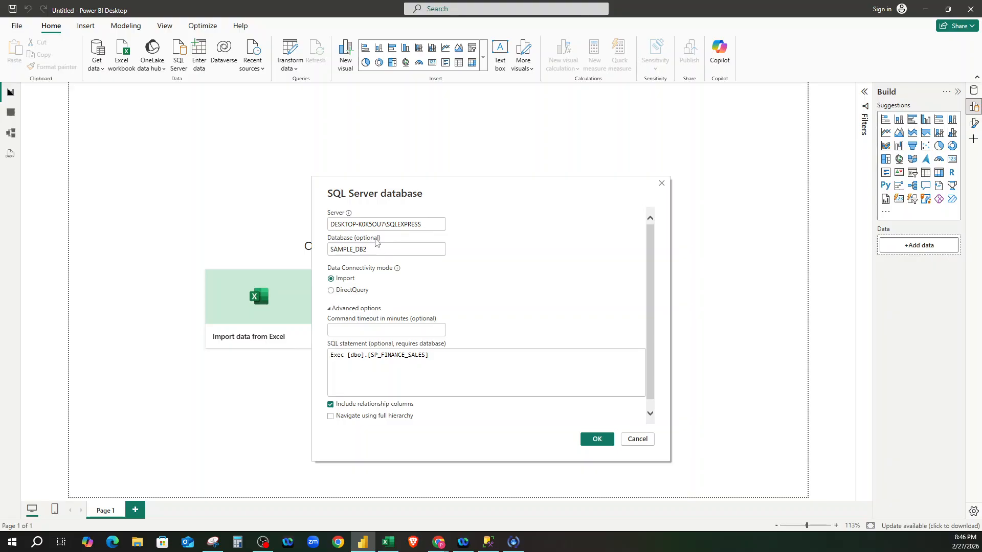
# Submit the connection with the stored procedure statement and compare the data preview with the query results in SQL Server Management Studio.
pyautogui.moveTo(450, 357); pyautogui.dragTo(328, 356)
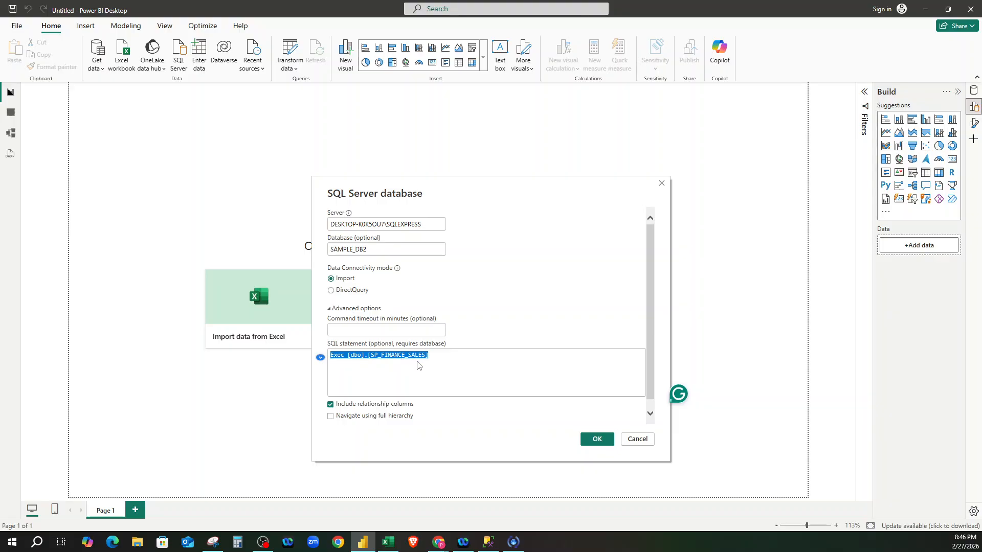
pyautogui.click(442, 355)
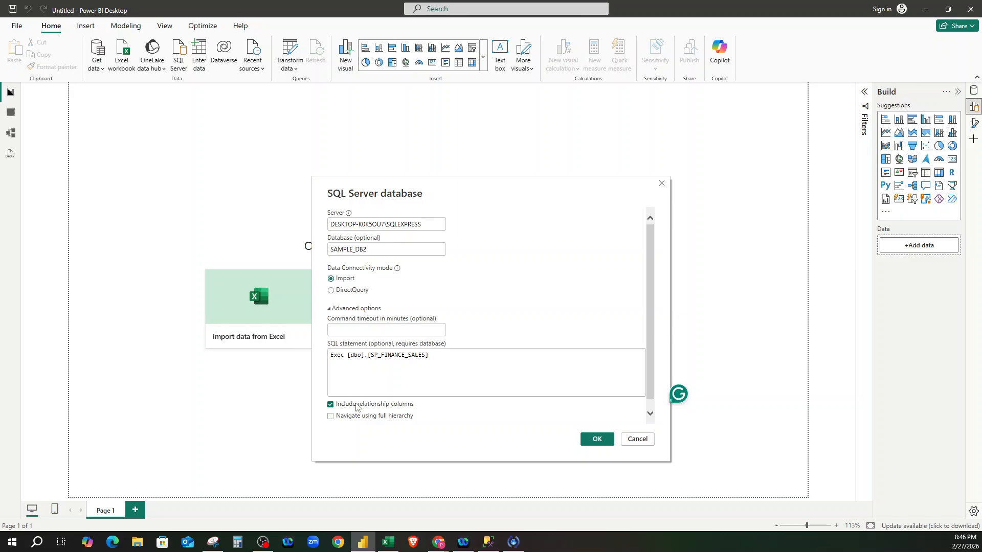
pyautogui.click(585, 439)
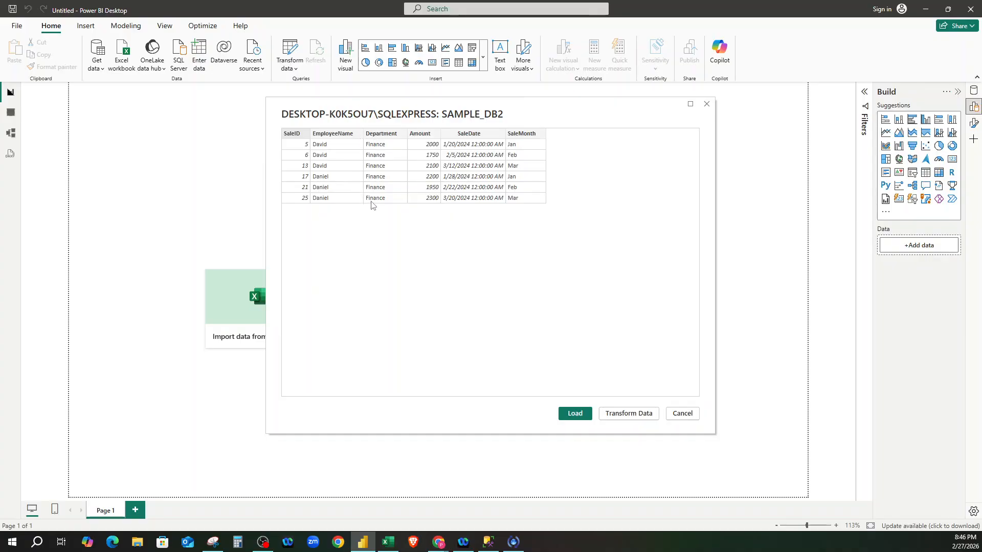
pyautogui.click(489, 542)
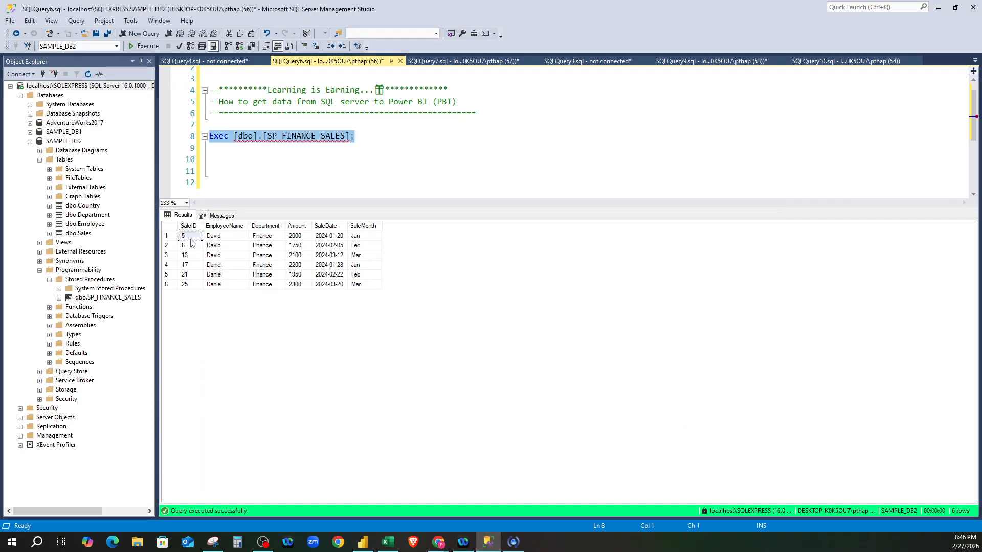
pyautogui.click(363, 542)
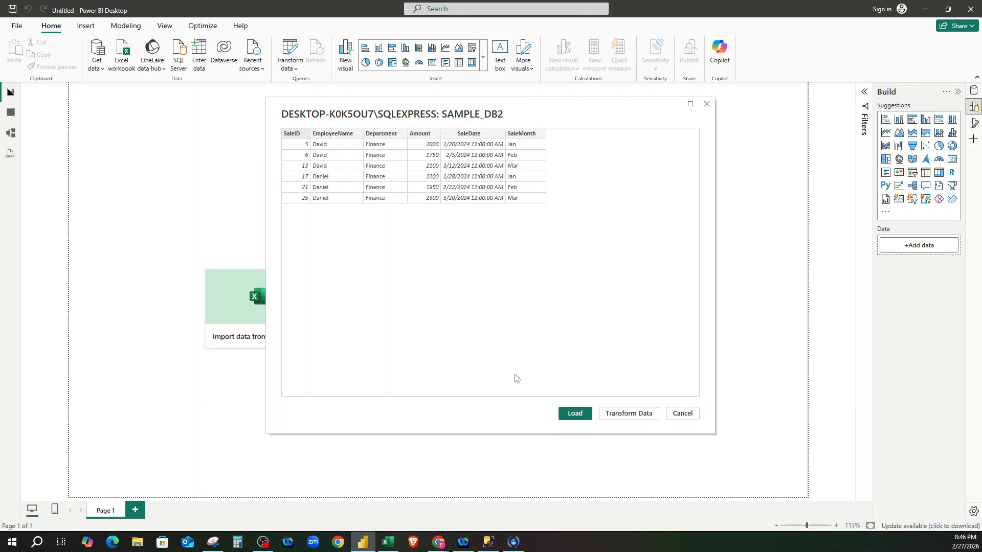
# Open the previewed data for transformation in Power Query Editor and rename the query Finanace_Sales.
pyautogui.click(574, 417)
pyautogui.click(621, 416)
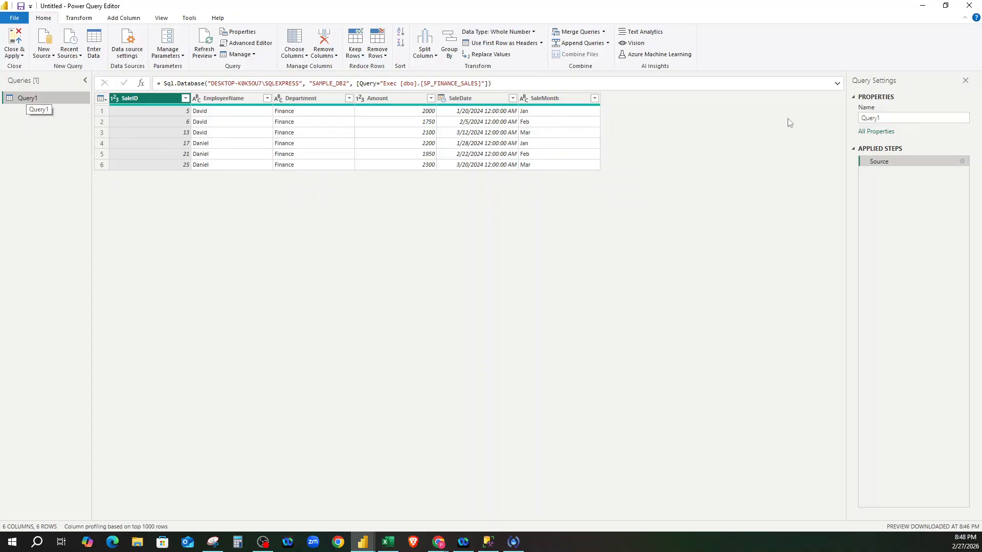
pyautogui.doubleClick(862, 119)
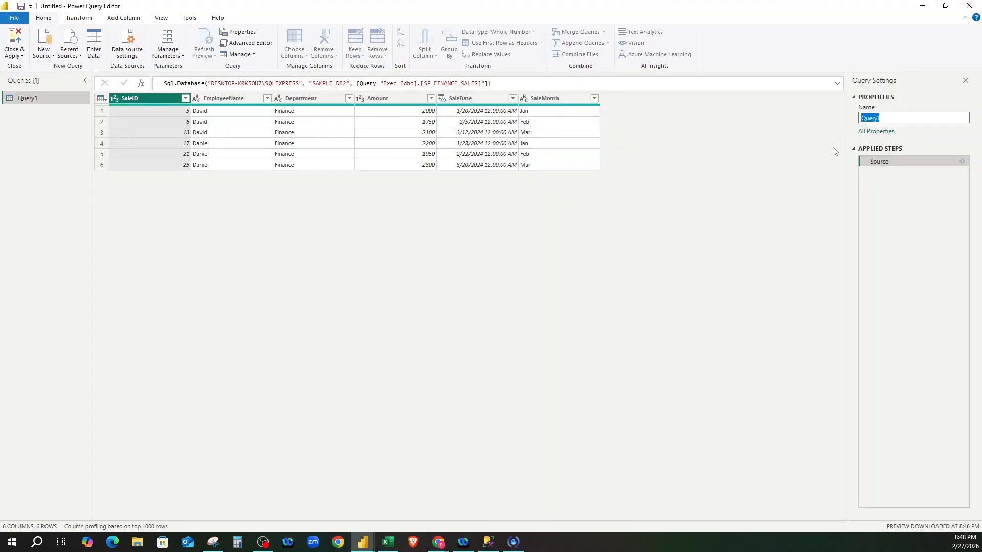
pyautogui.write('f')
pyautogui.press('Return')
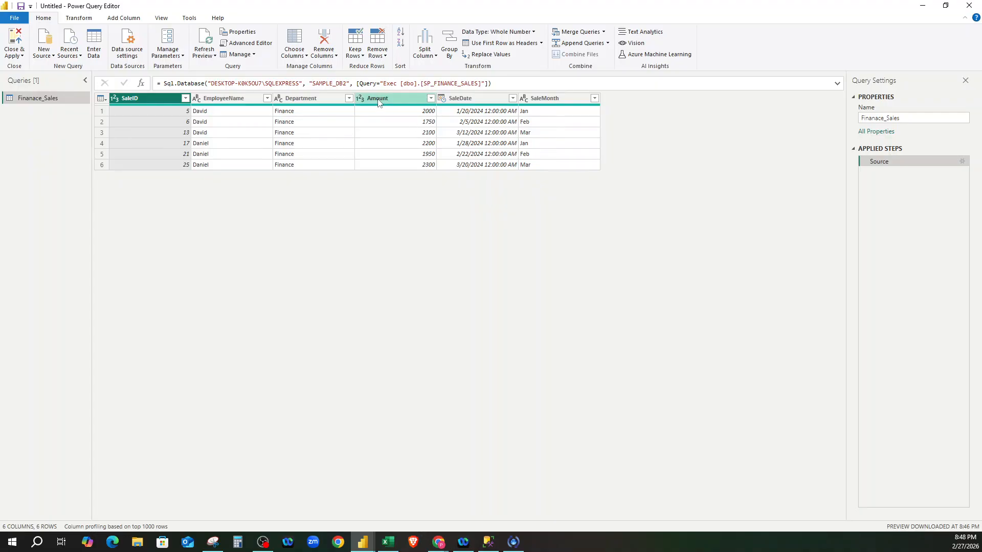
pyautogui.click(430, 98)
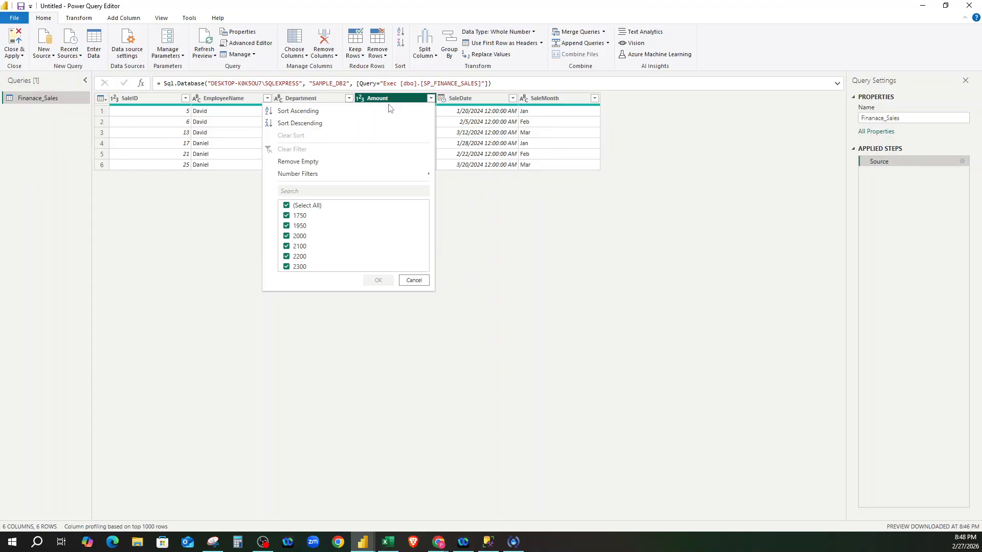
pyautogui.click(414, 281)
pyautogui.click(360, 99)
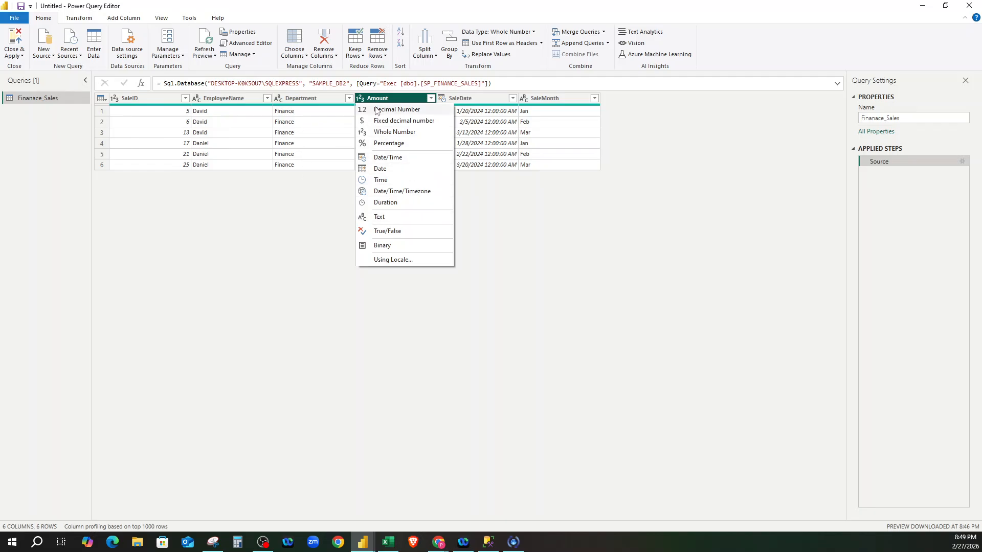
pyautogui.click(410, 113)
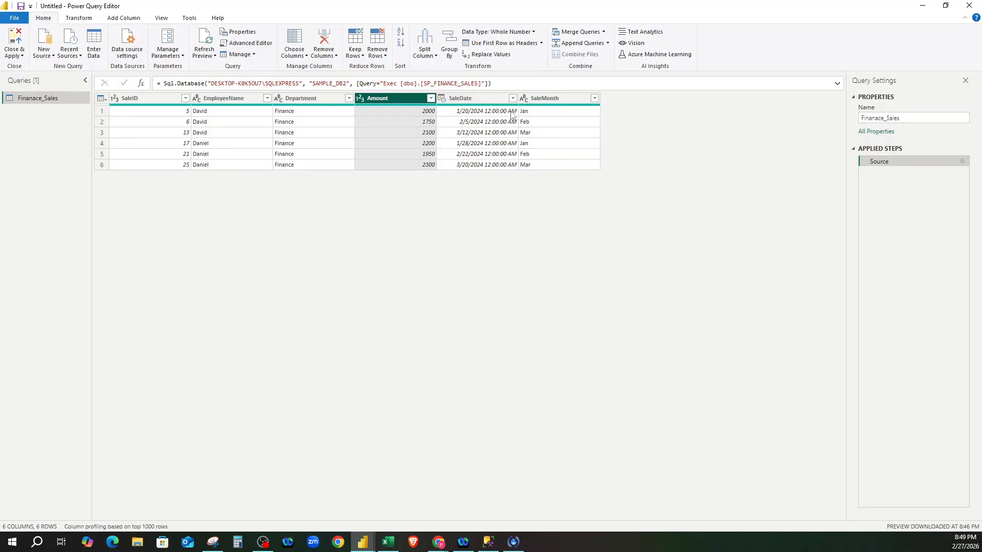
# Change the SaleDate column's data type to Date and close Power Query Editor, loading the query into the report.
pyautogui.click(442, 99)
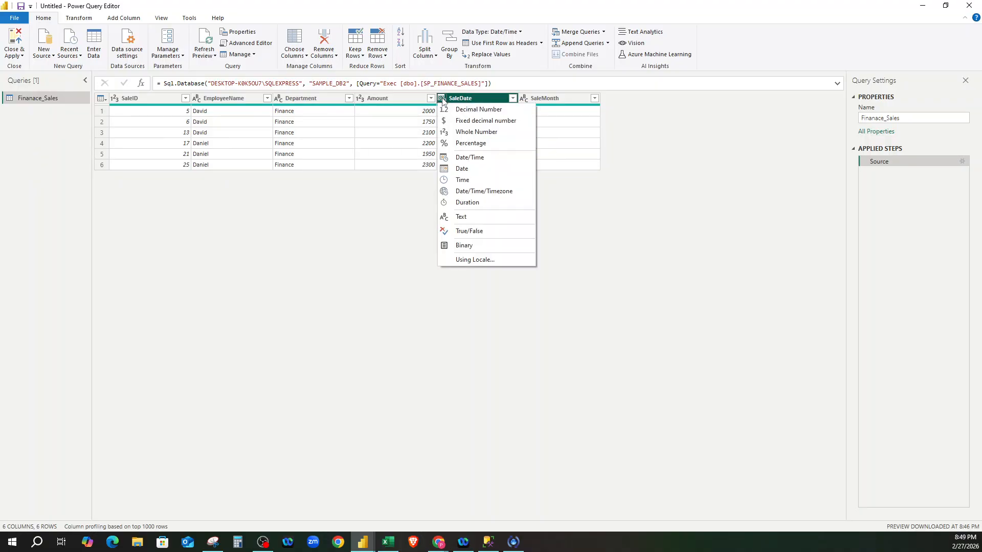
pyautogui.click(451, 169)
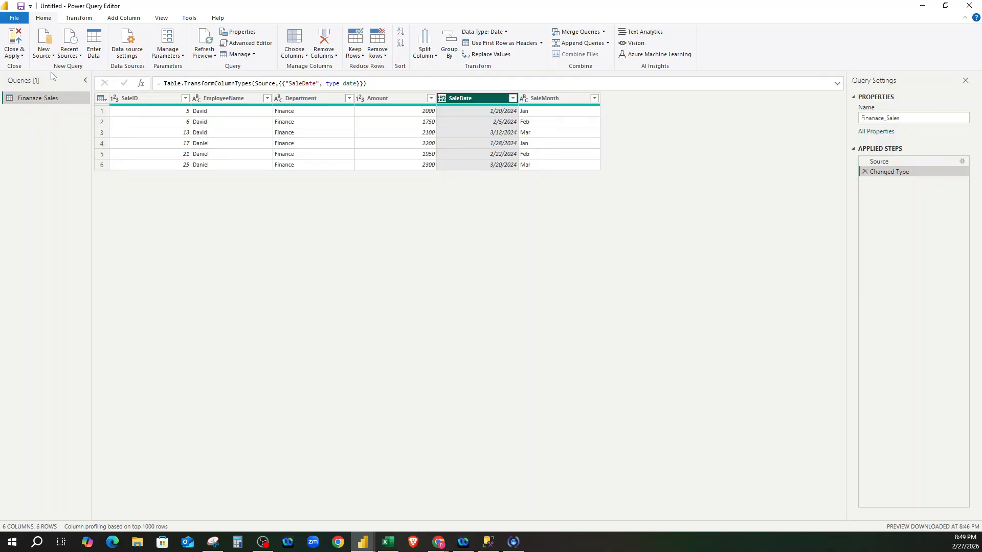
pyautogui.click(14, 56)
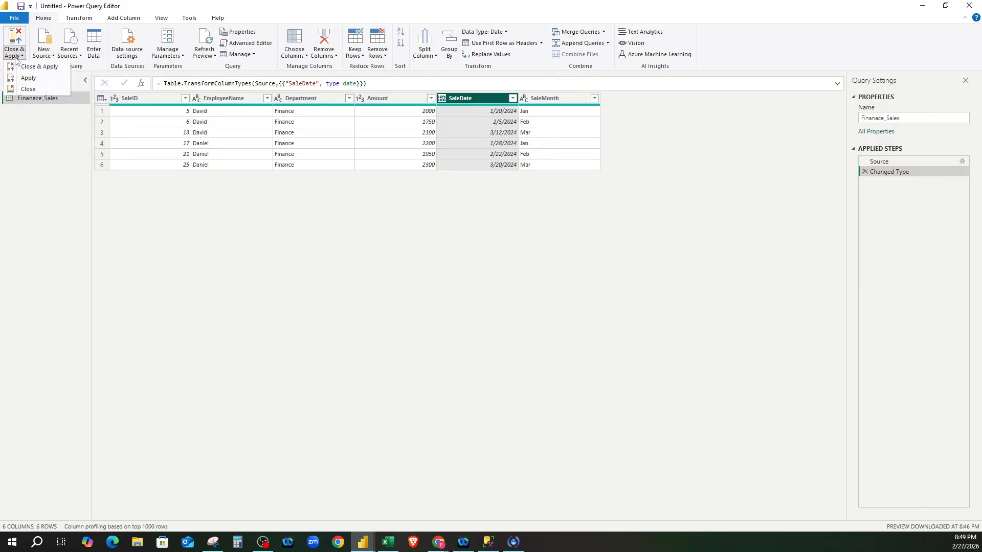
pyautogui.click(28, 89)
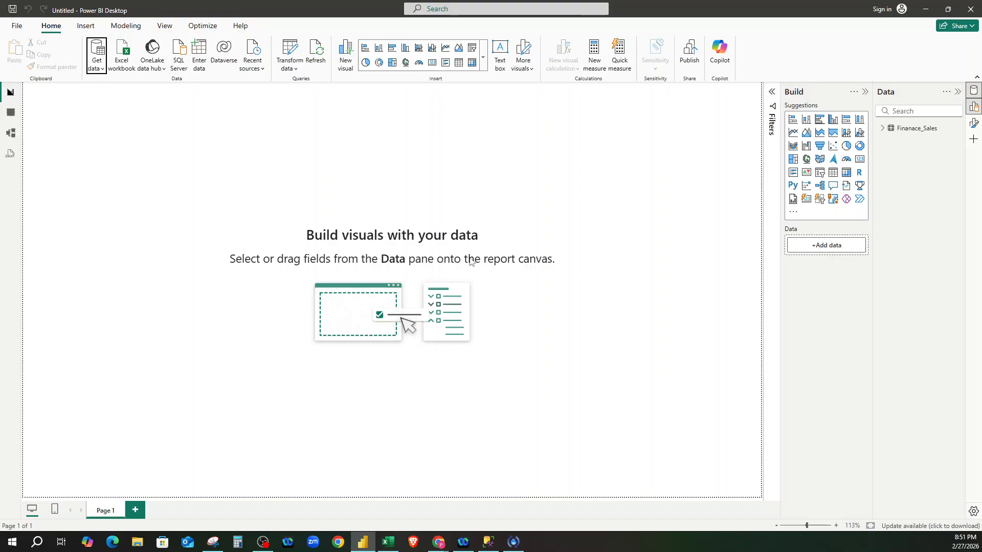
# Insert a table visual on the report page with the Department and EmployeeName fields from Finanace_Sales.
pyautogui.click(915, 131)
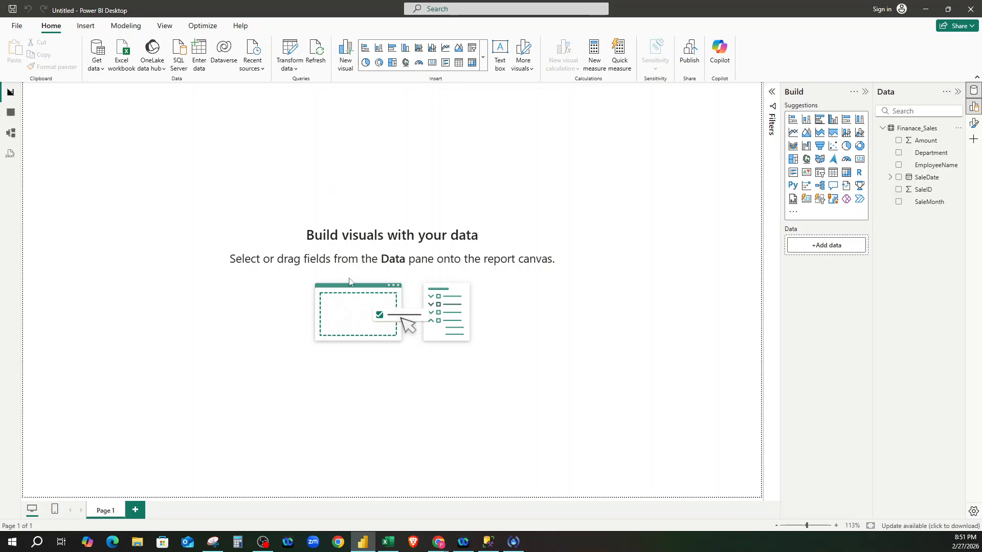
pyautogui.click(835, 175)
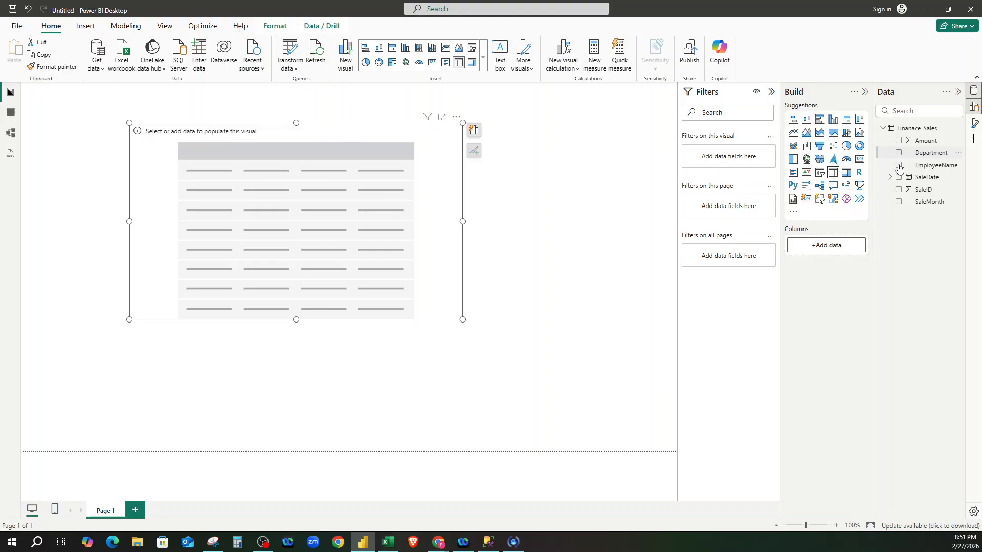
pyautogui.click(899, 166)
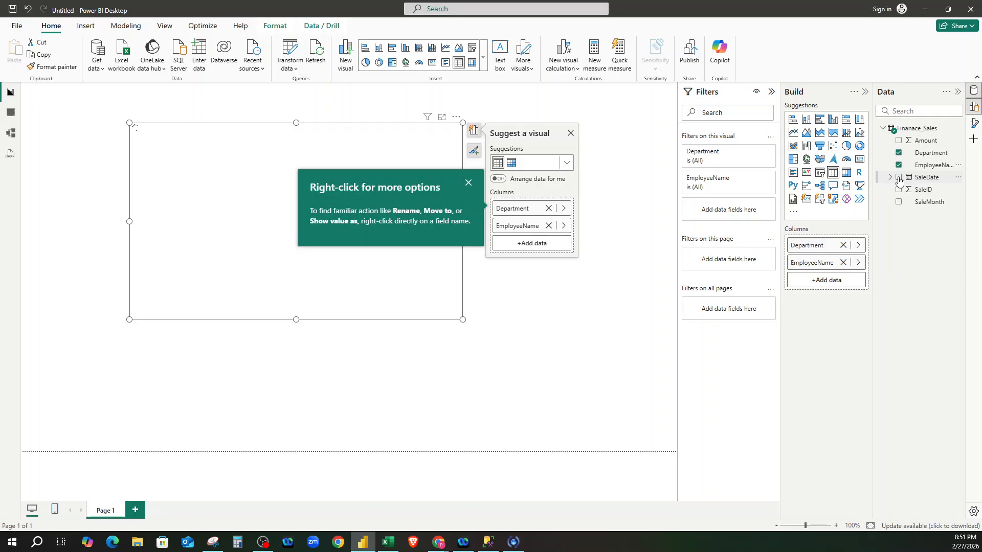
pyautogui.click(899, 178)
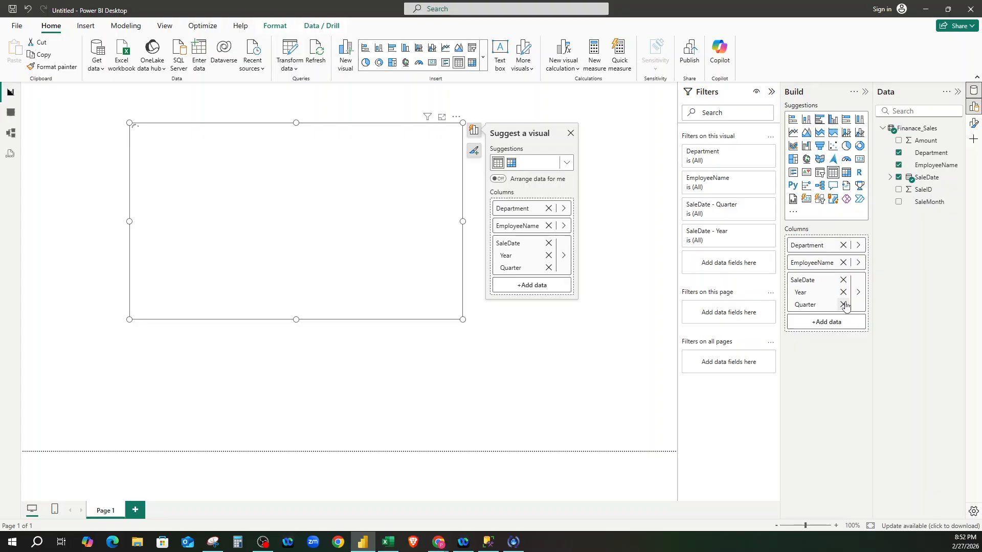
pyautogui.click(843, 305)
pyautogui.click(844, 292)
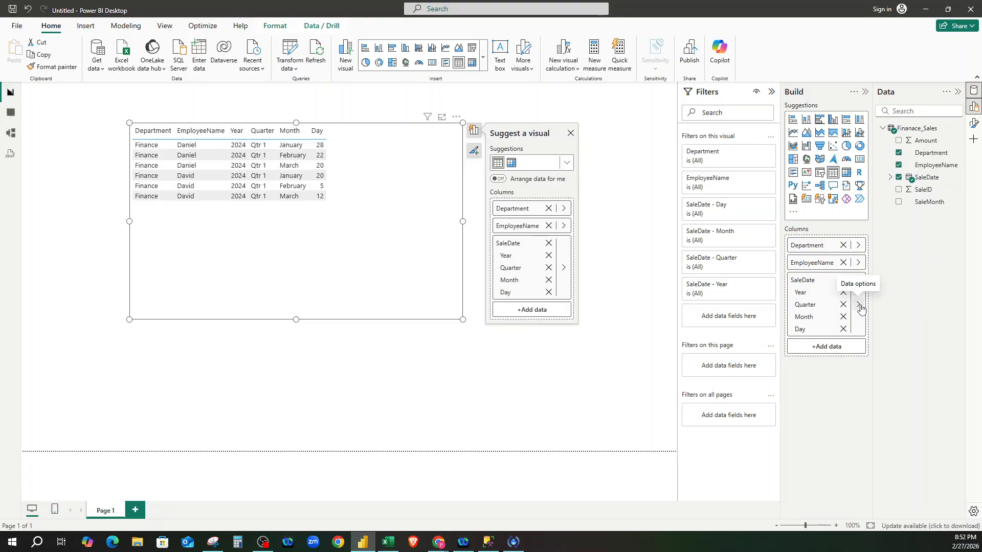
pyautogui.click(860, 305)
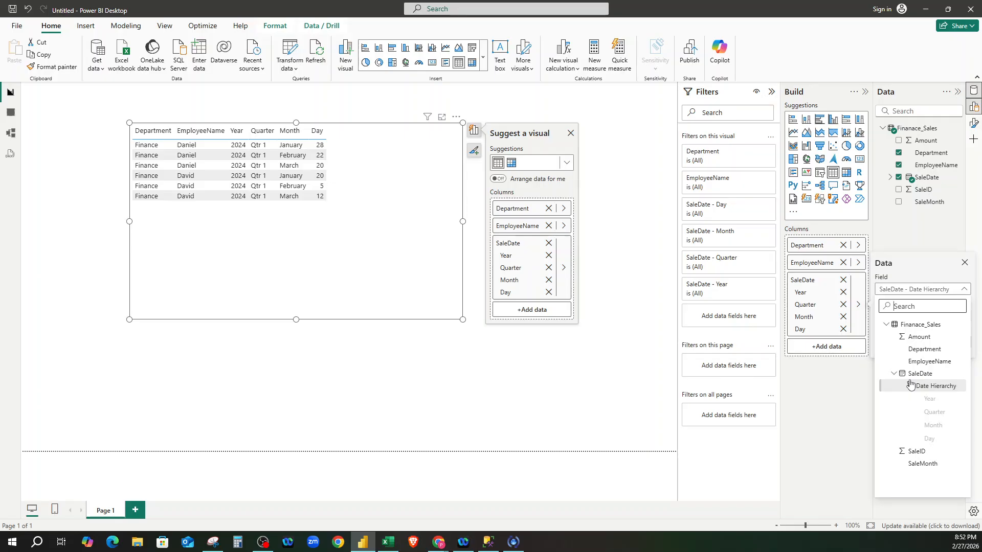
pyautogui.click(858, 304)
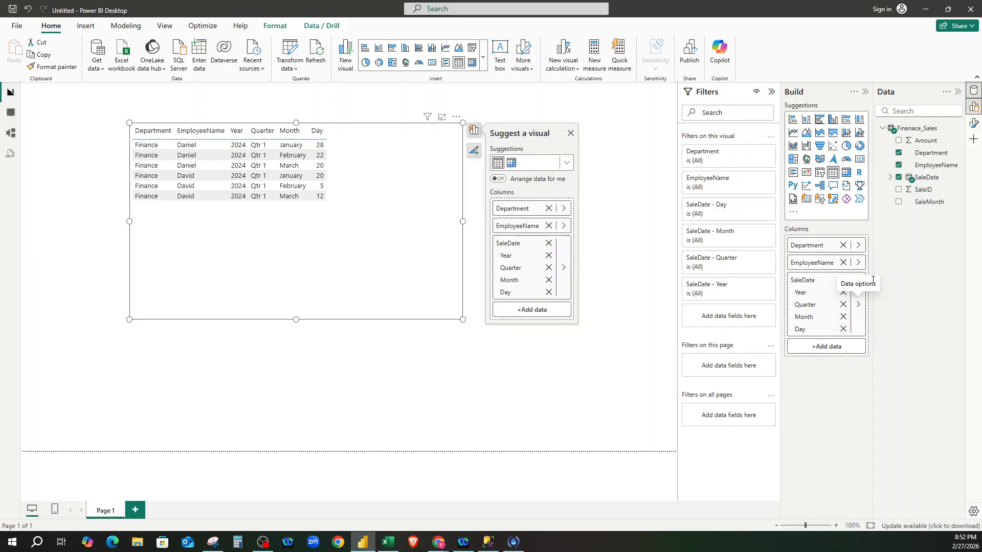
pyautogui.click(843, 263)
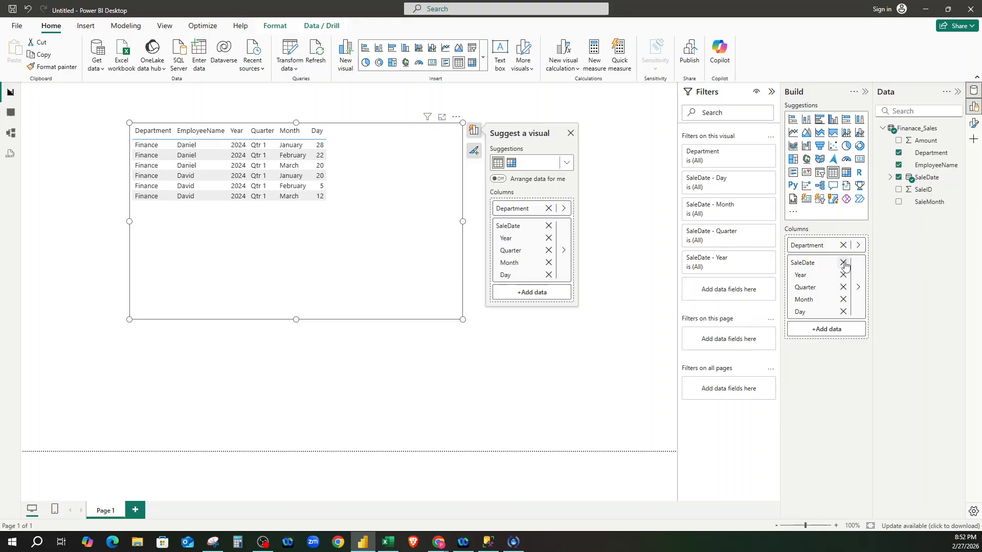
pyautogui.click(843, 262)
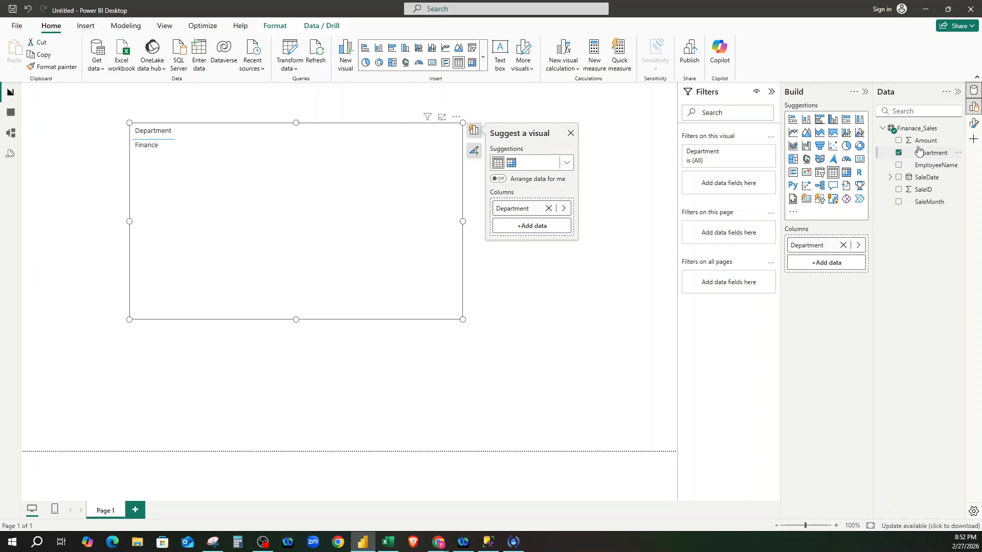
pyautogui.click(899, 165)
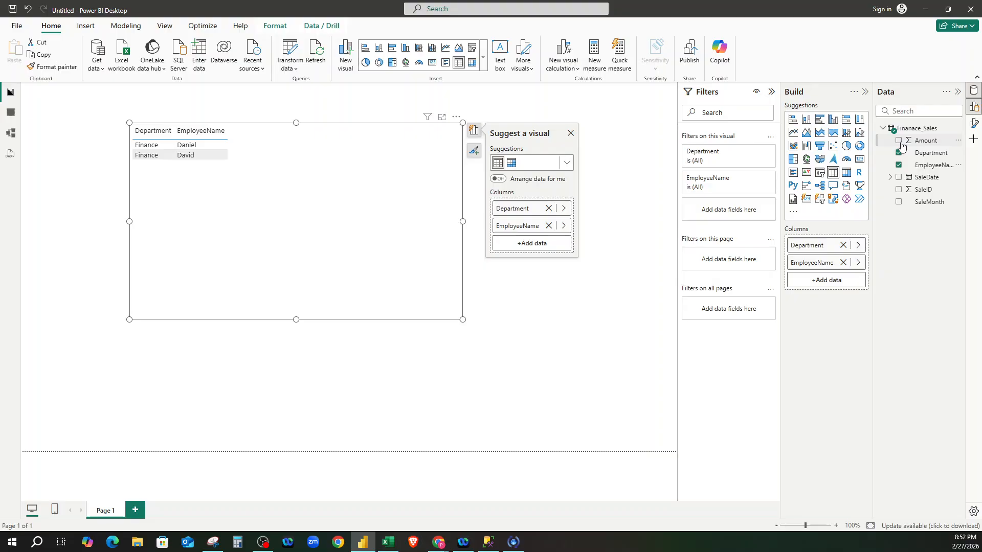
# Add the Amount and SaleMonth fields to the table visual and shrink it to fit closely around its data.
pyautogui.click(899, 140)
pyautogui.click(928, 203)
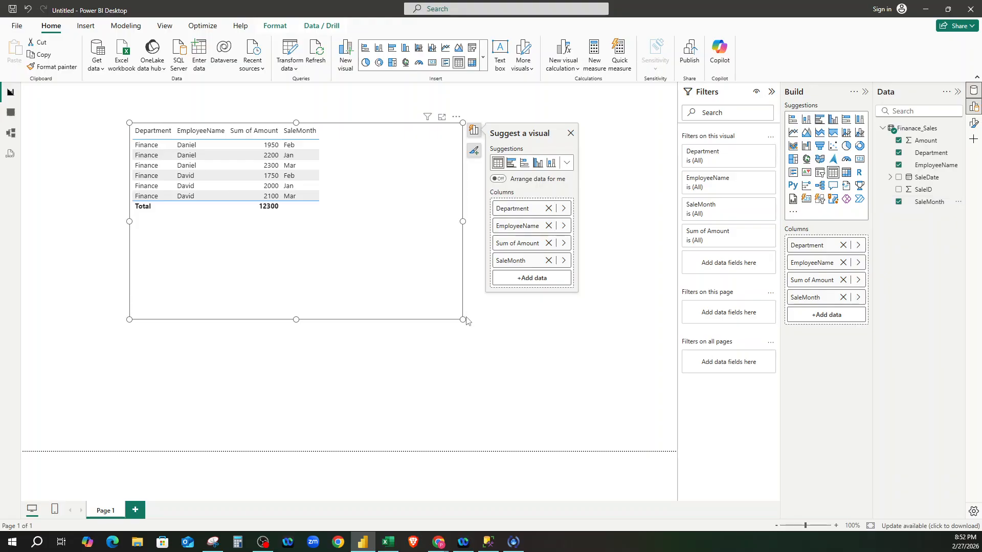
pyautogui.moveTo(464, 321); pyautogui.dragTo(382, 218)
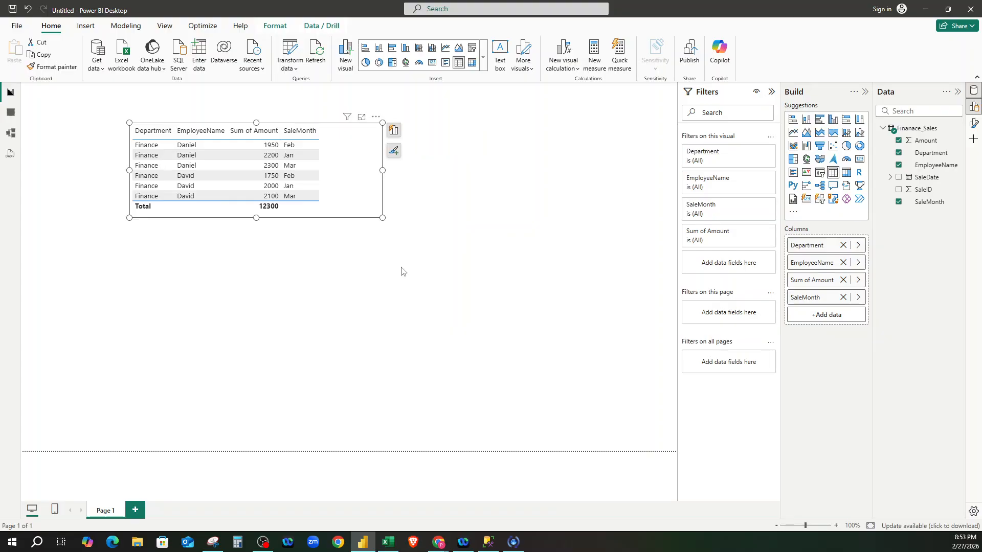
pyautogui.click(146, 246)
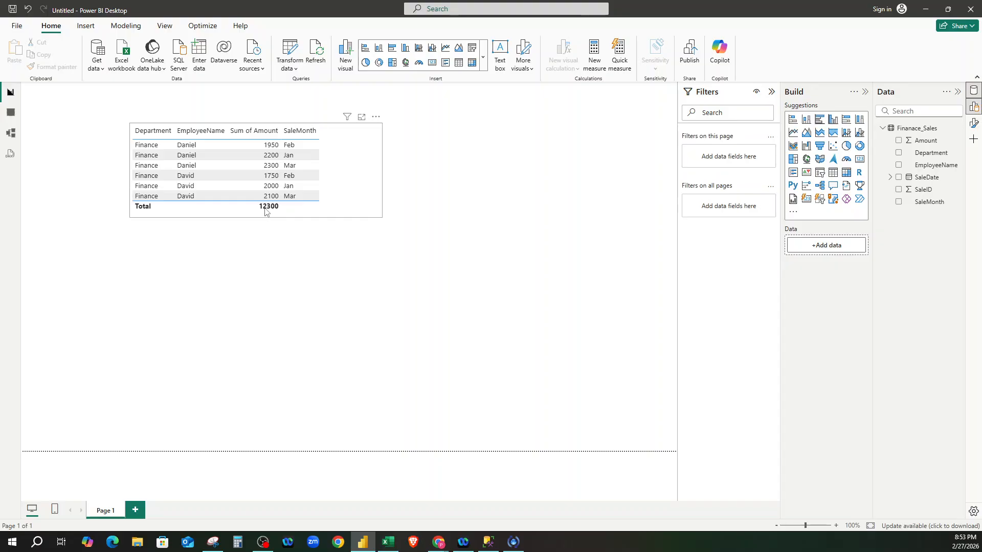
# Sort the table visual by SaleMonth in descending order.
pyautogui.click(291, 134)
pyautogui.click(288, 138)
pyautogui.click(286, 137)
pyautogui.click(288, 137)
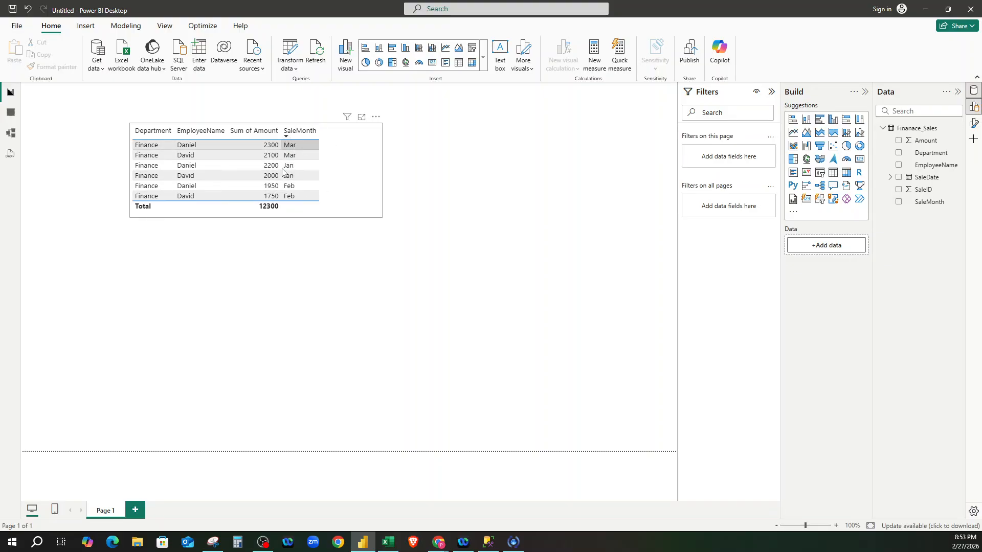